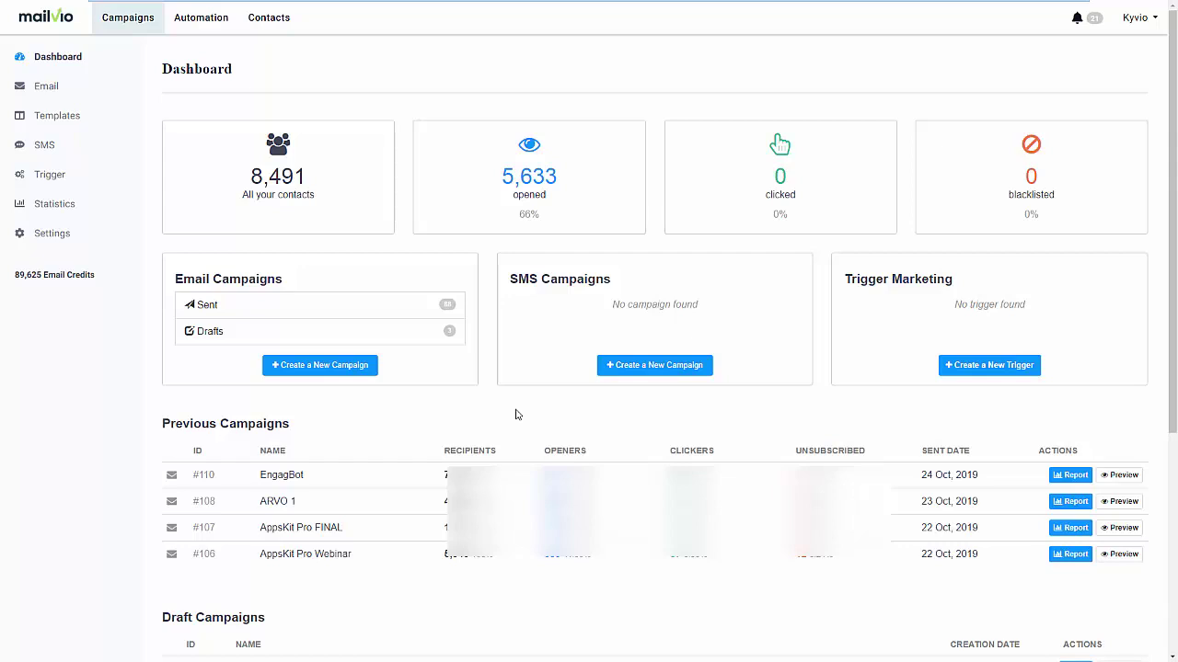
Open the contact lists page and view the available list folders
left_click(296, 32)
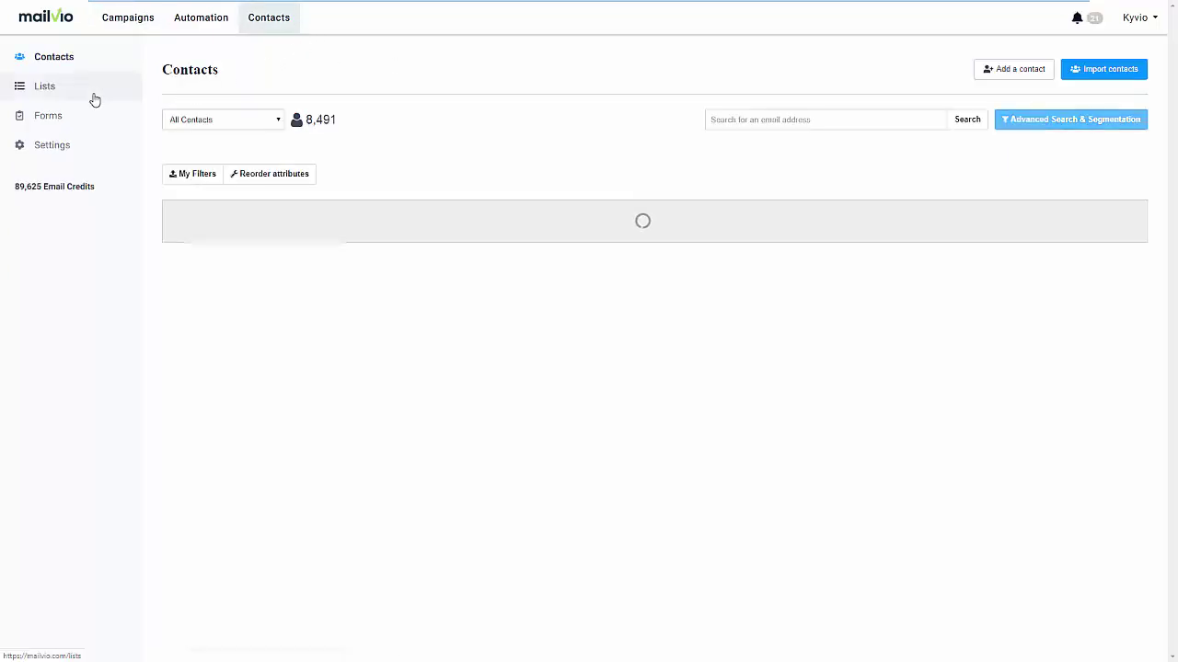
left_click(85, 94)
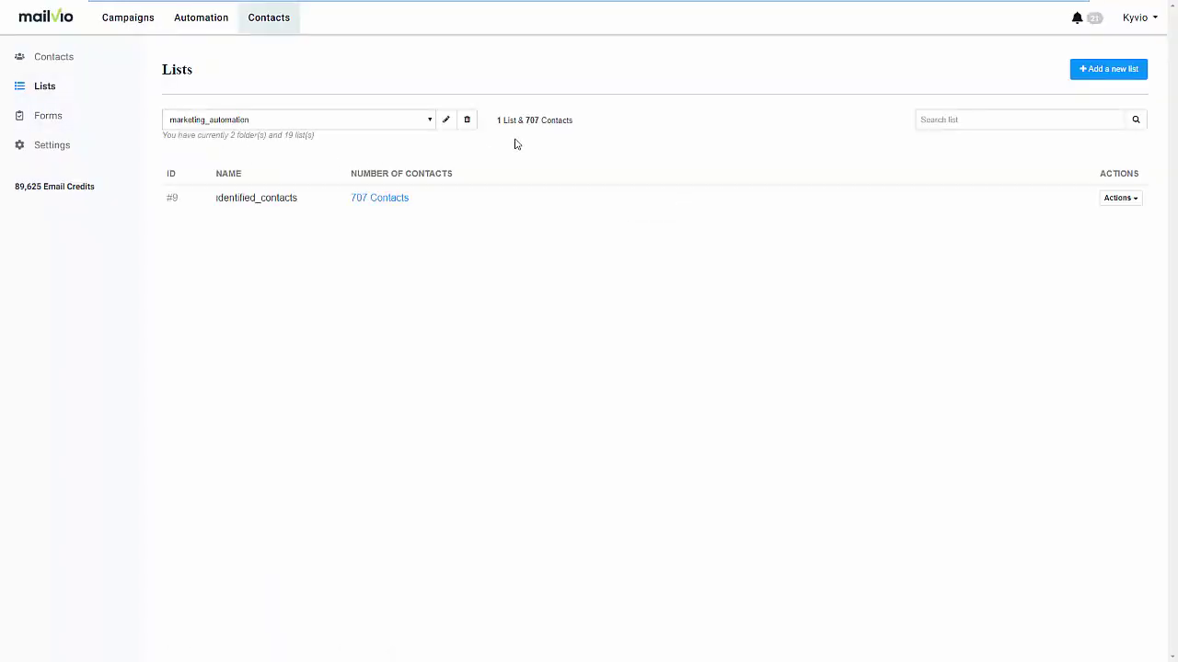
left_click(428, 123)
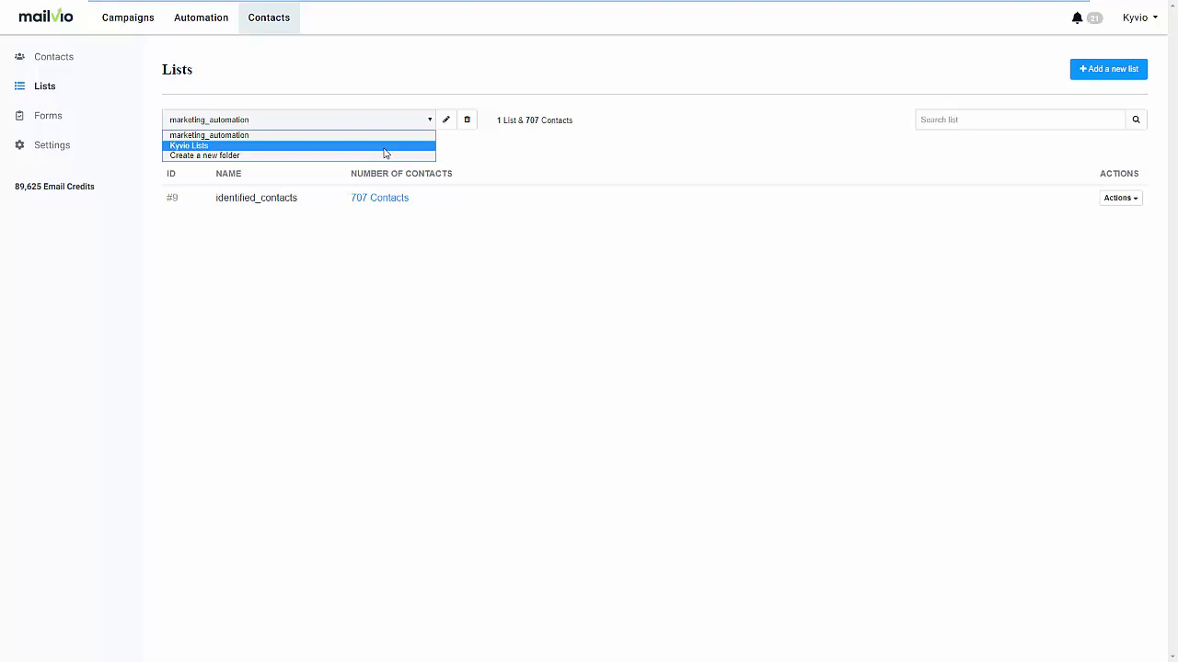
left_click(474, 158)
Create an empty contact list named Live Demo
left_click(1090, 72)
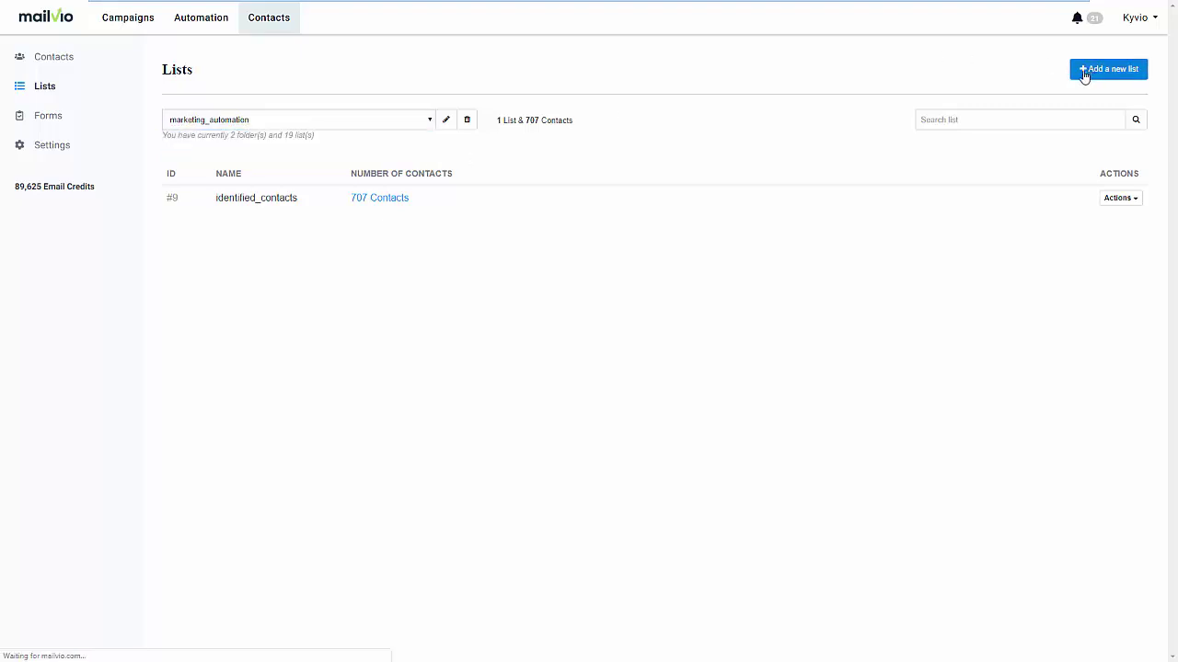
left_click(261, 186)
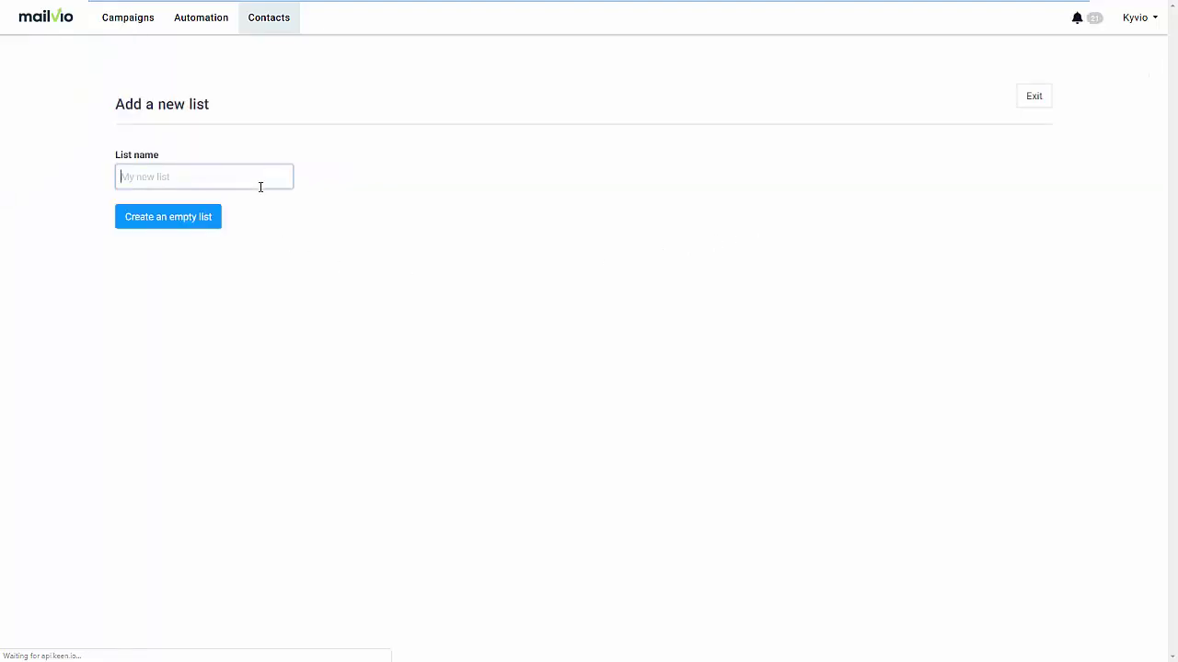
type("Live ")
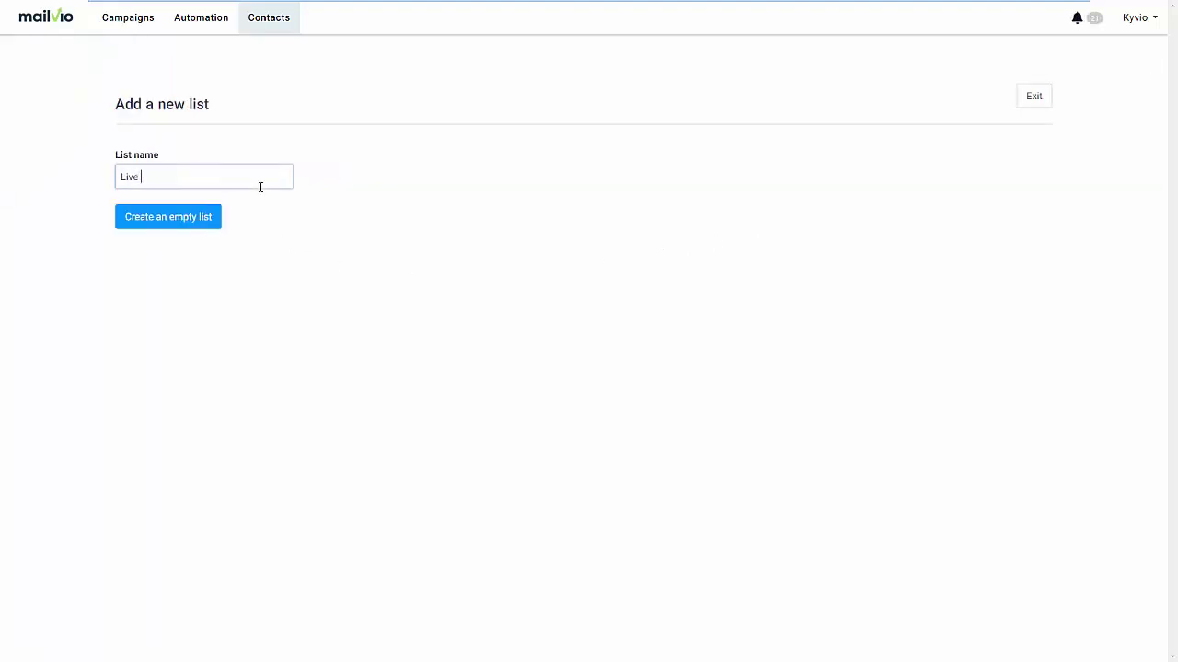
type("Demo")
left_click(185, 219)
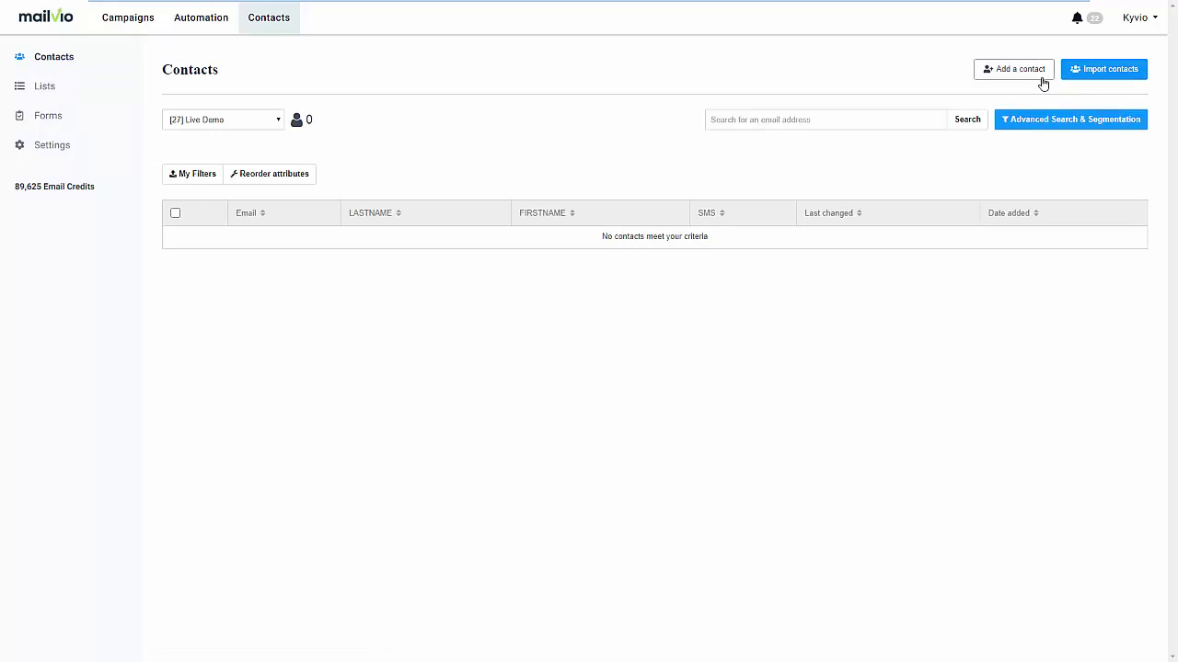
Look over the contact import options, all contacts, and the subscription and unsubscription forms
left_click(1103, 73)
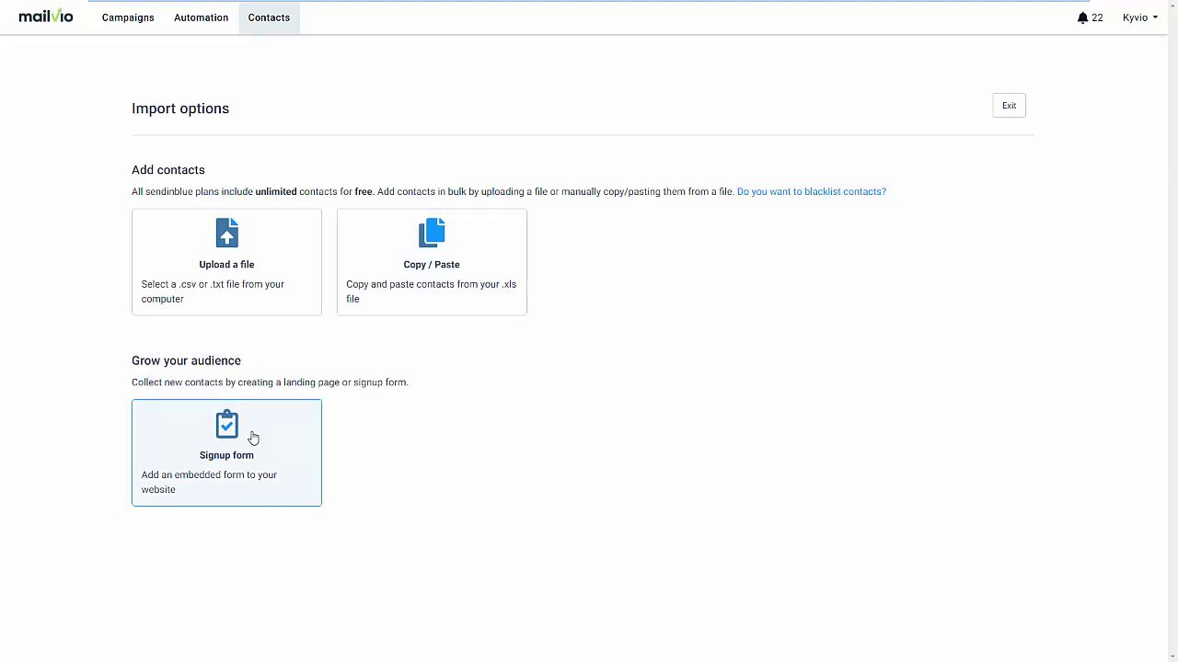
left_click(270, 30)
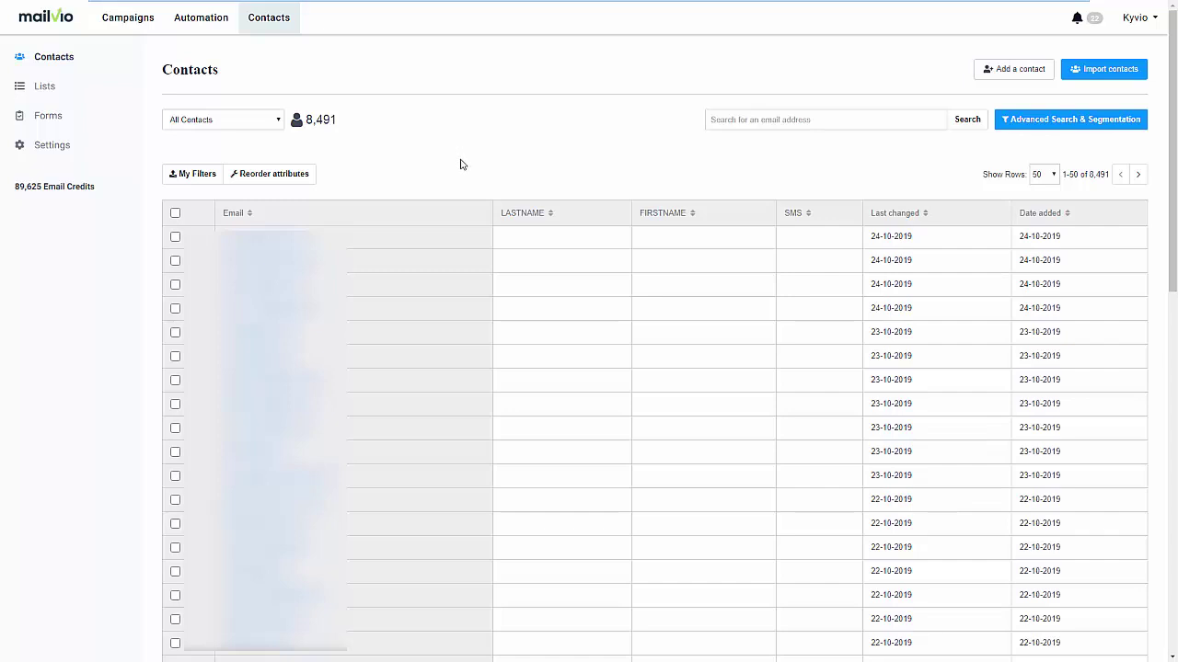
left_click(94, 117)
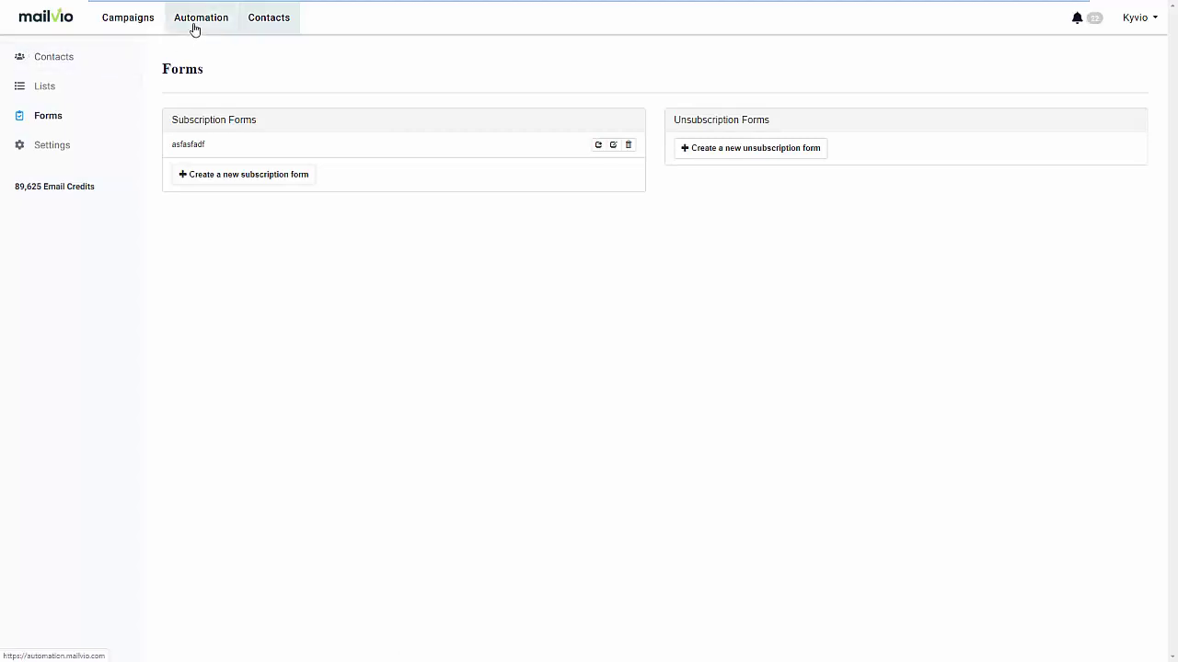
Create a new automation workflow from the Page Visit template and continue to its trigger setup
left_click(194, 28)
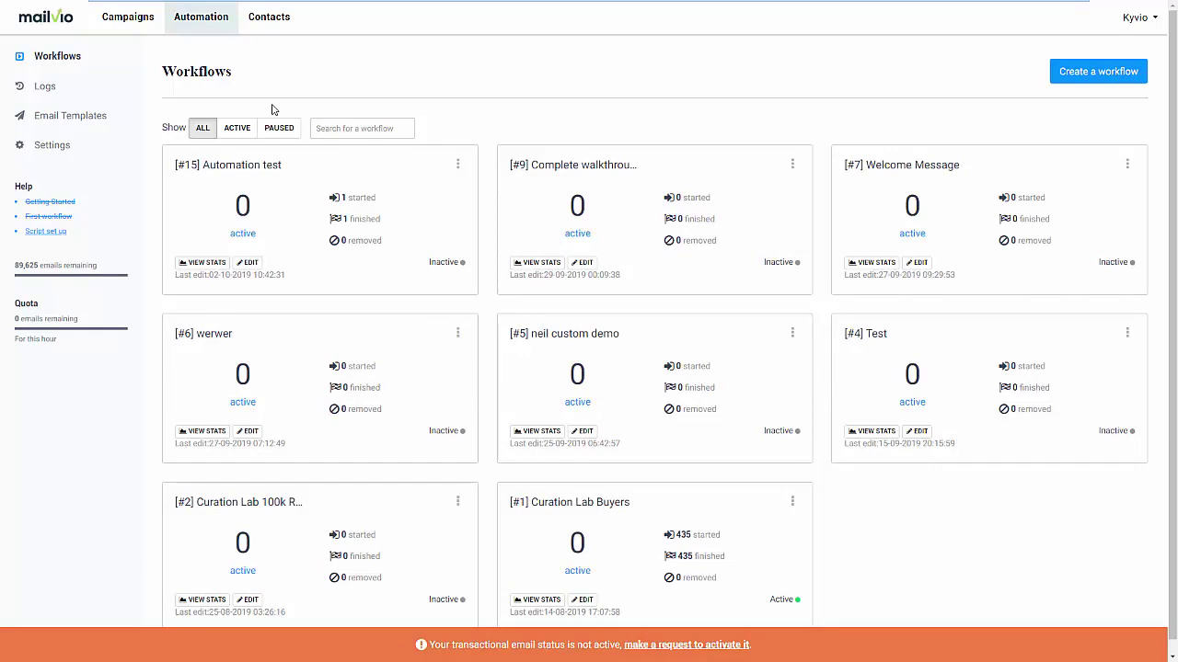
left_click(1072, 76)
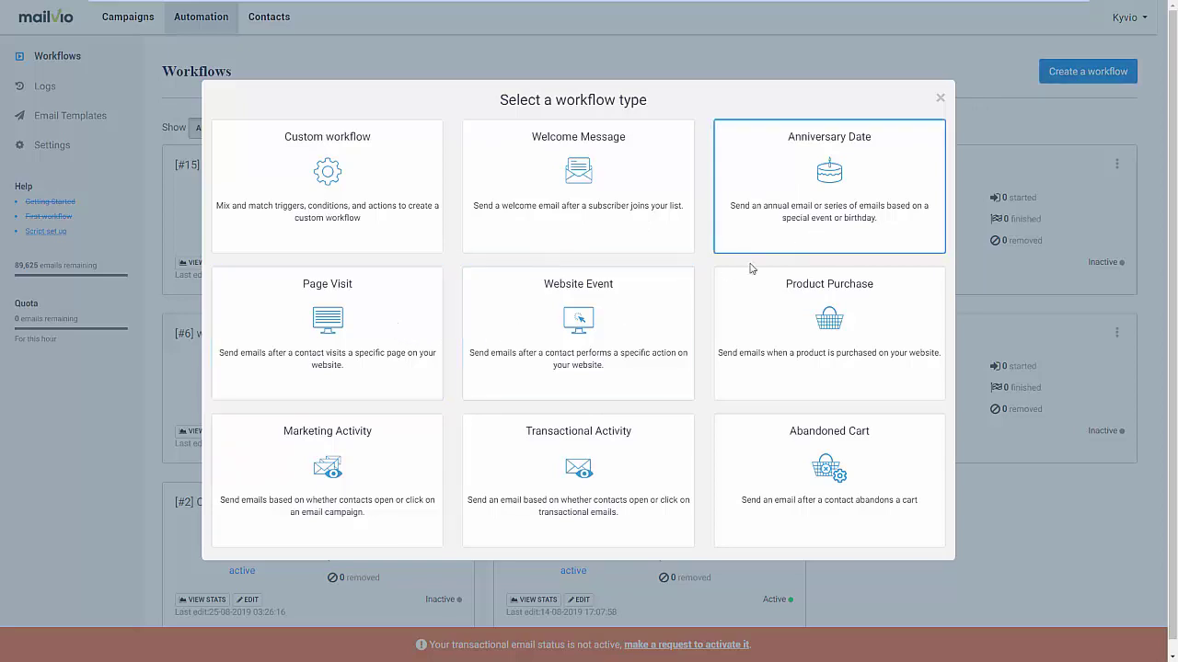
left_click(357, 378)
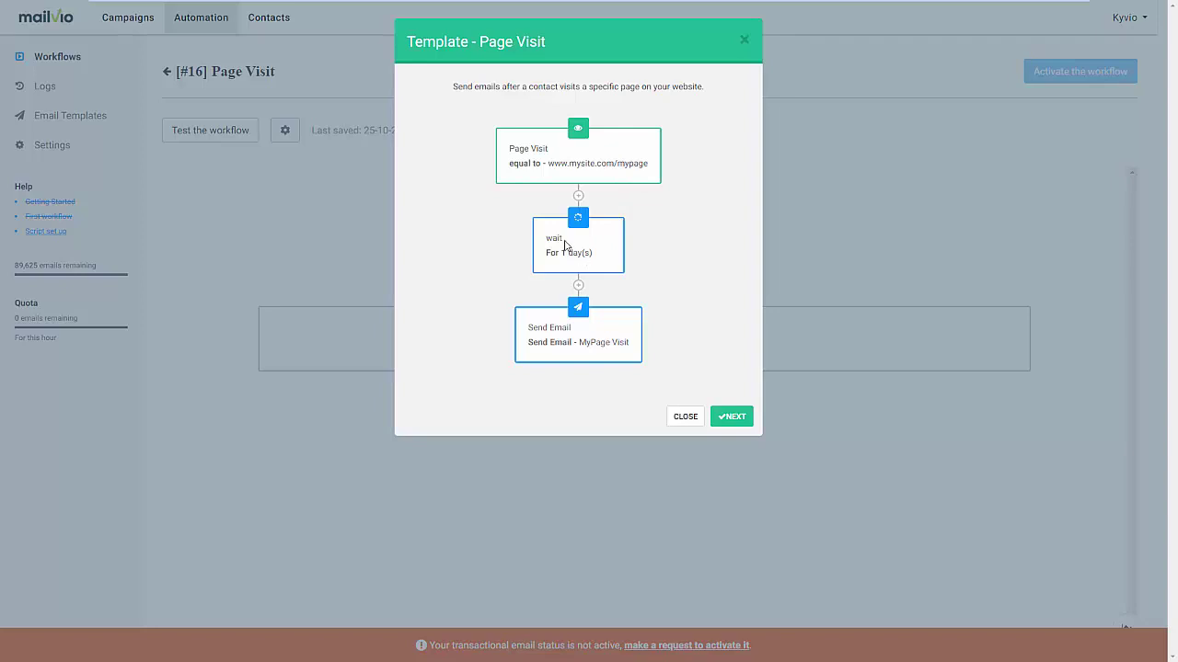
left_click(737, 419)
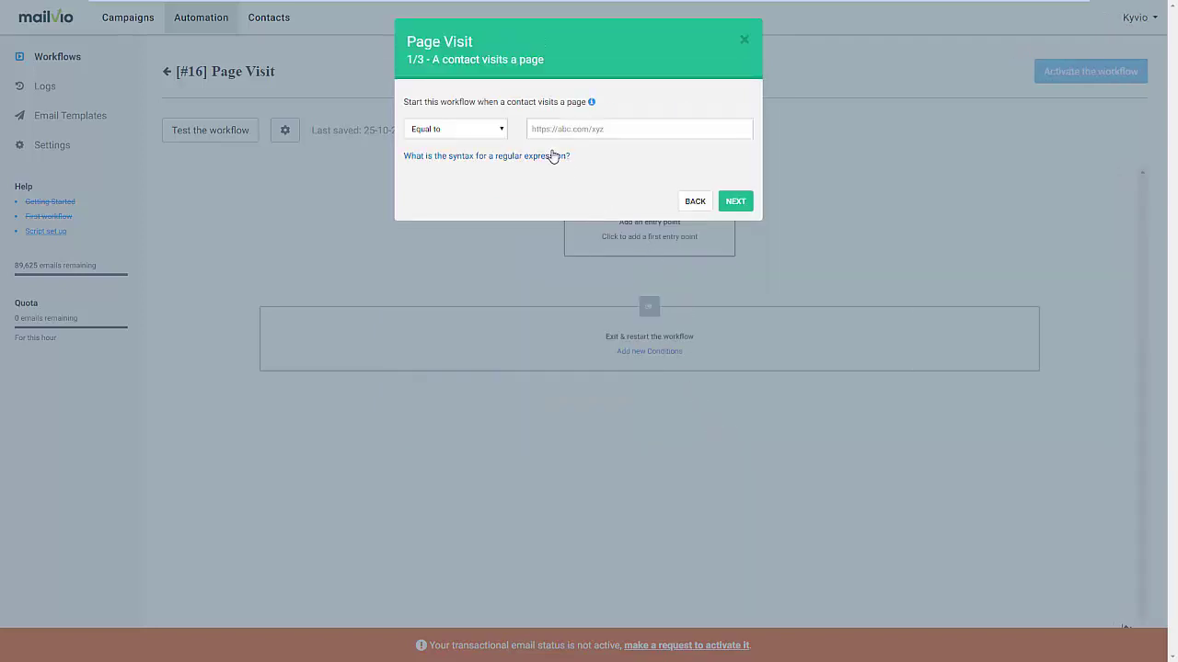
left_click(581, 128)
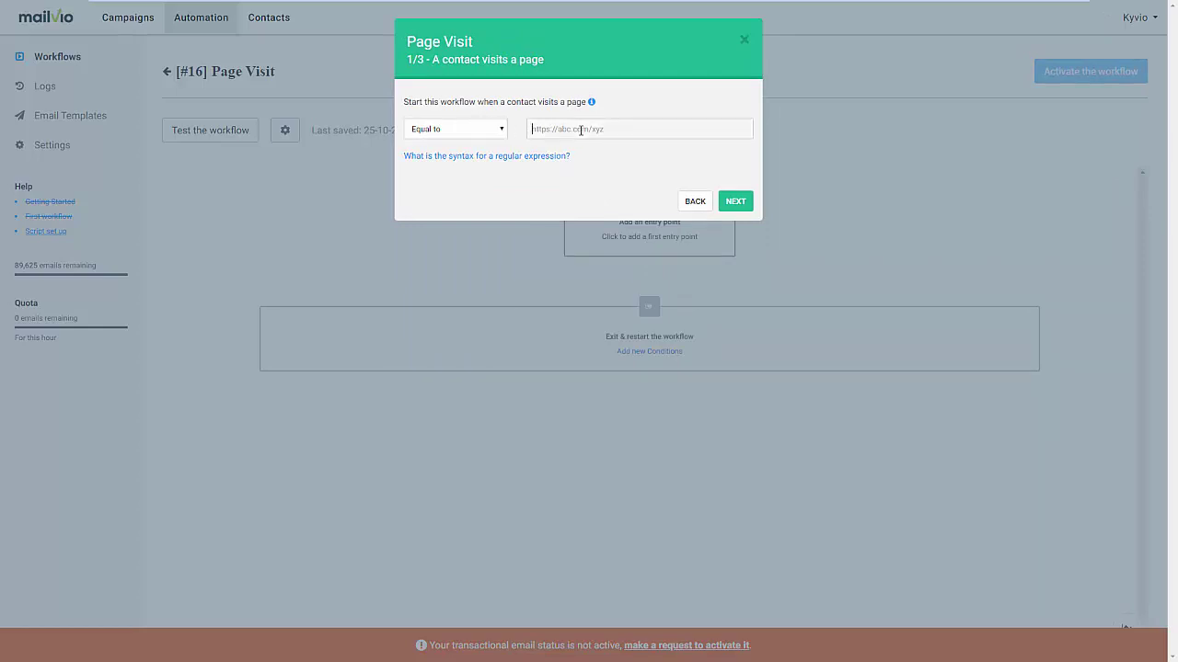
type("https://mailvio.com")
left_click(736, 201)
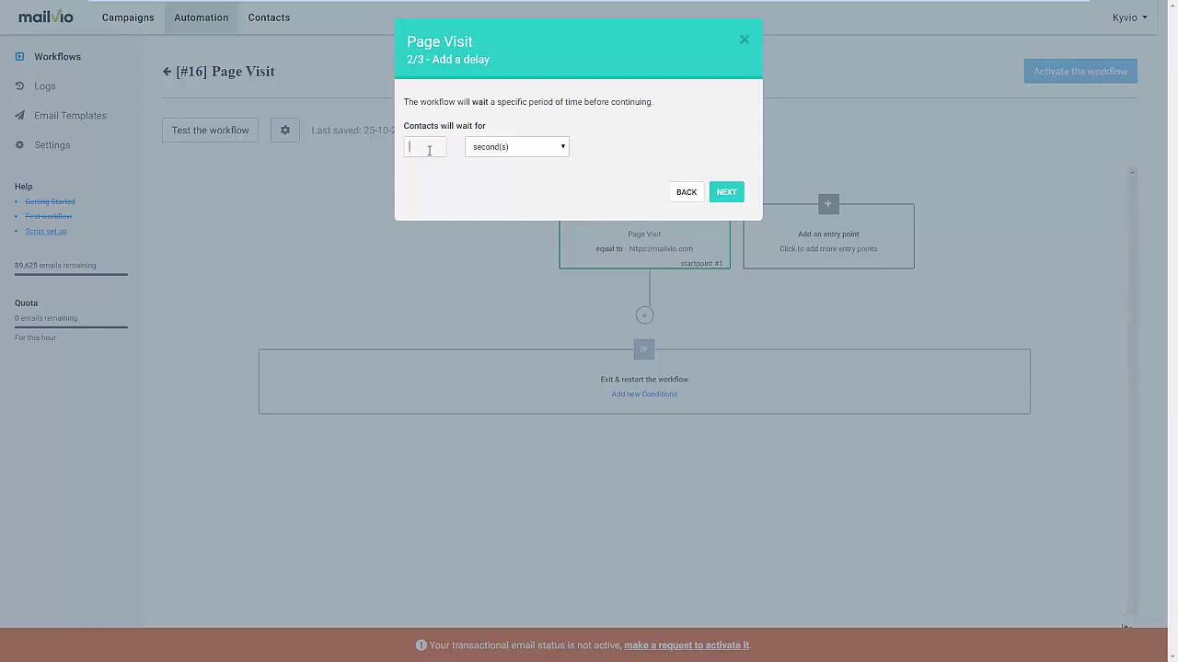
Set the workflow's delay to 2 hours and continue to the email setup
type("2")
left_click(525, 152)
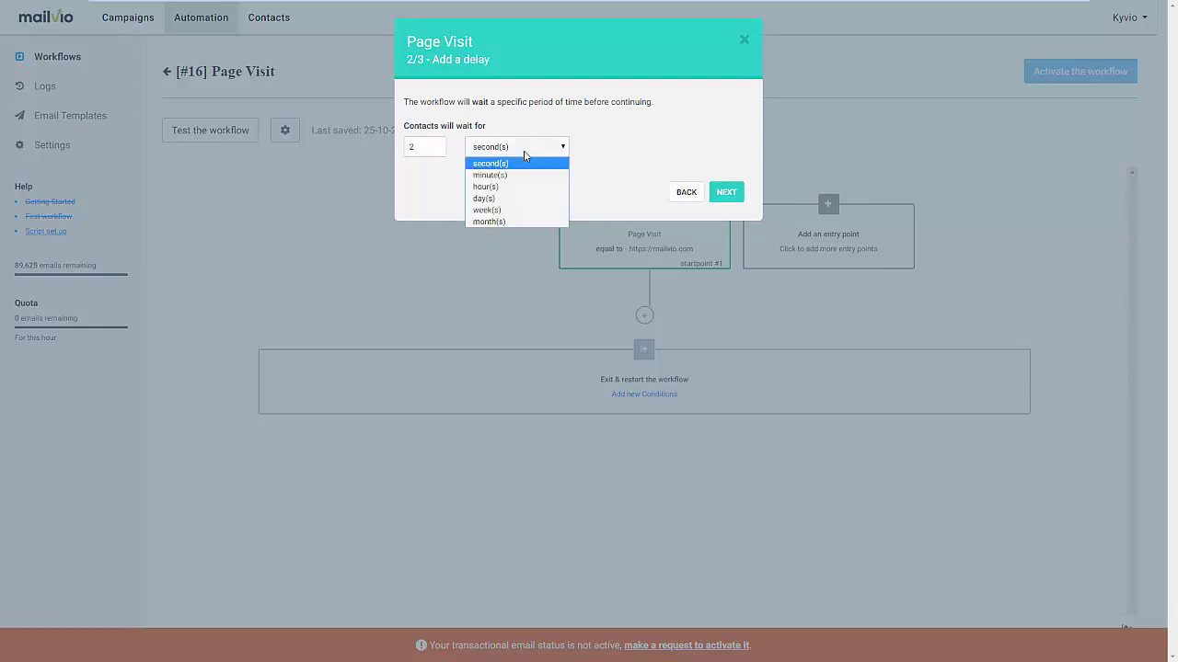
left_click(522, 187)
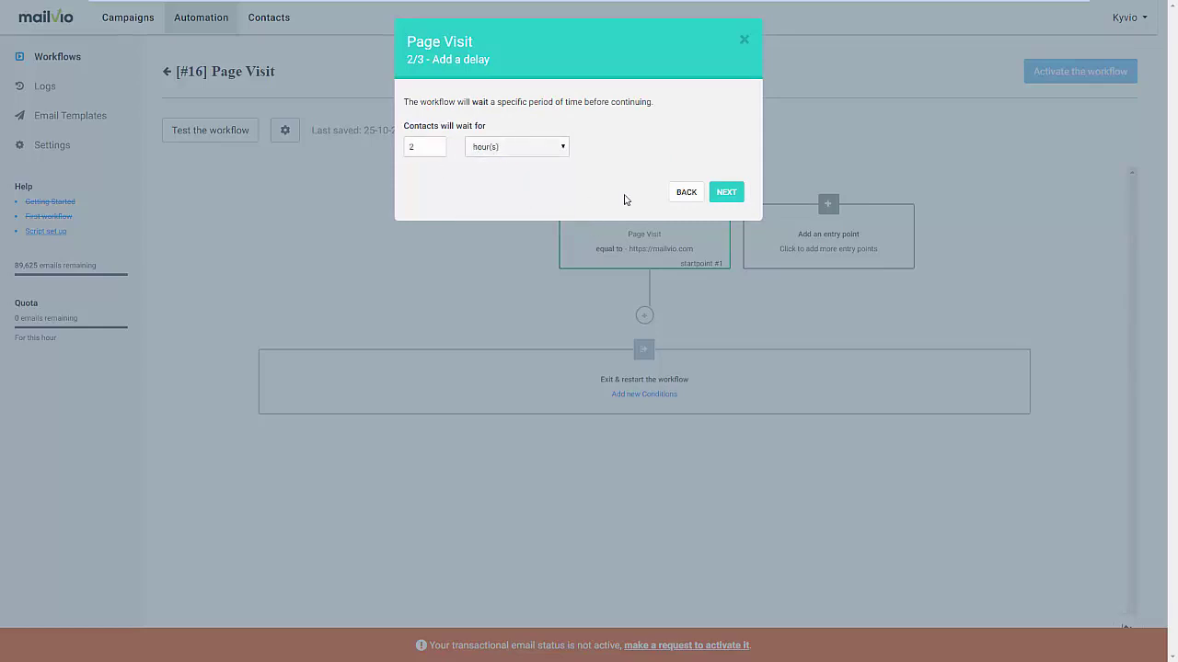
left_click(715, 201)
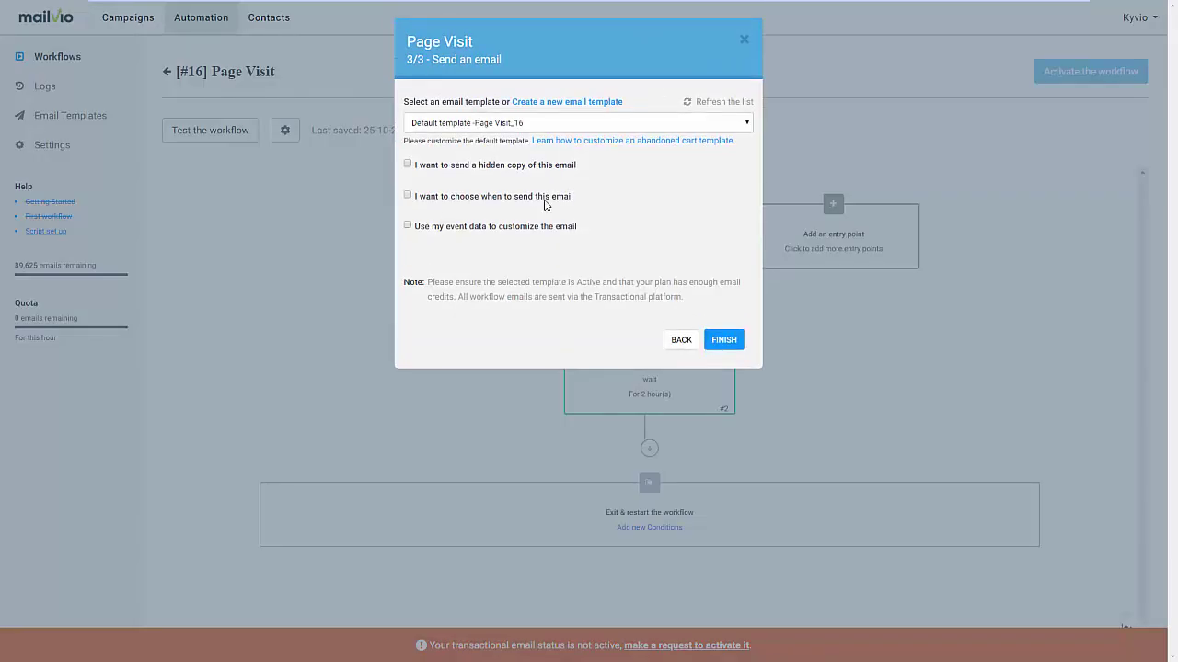
left_click(486, 122)
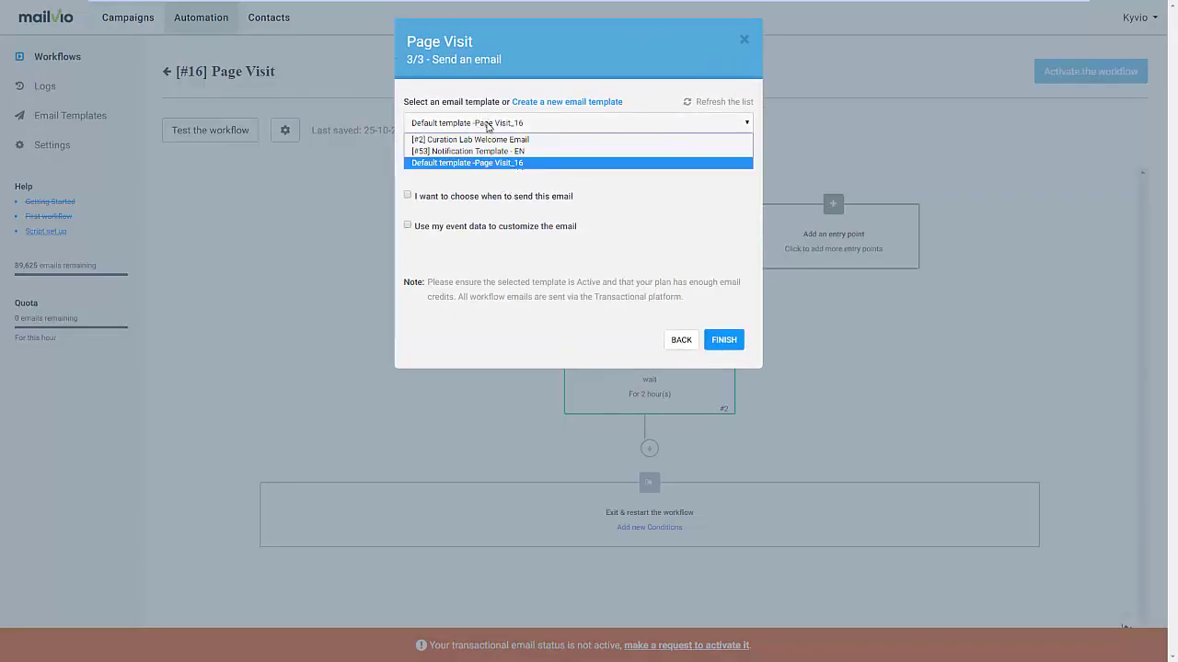
left_click(487, 126)
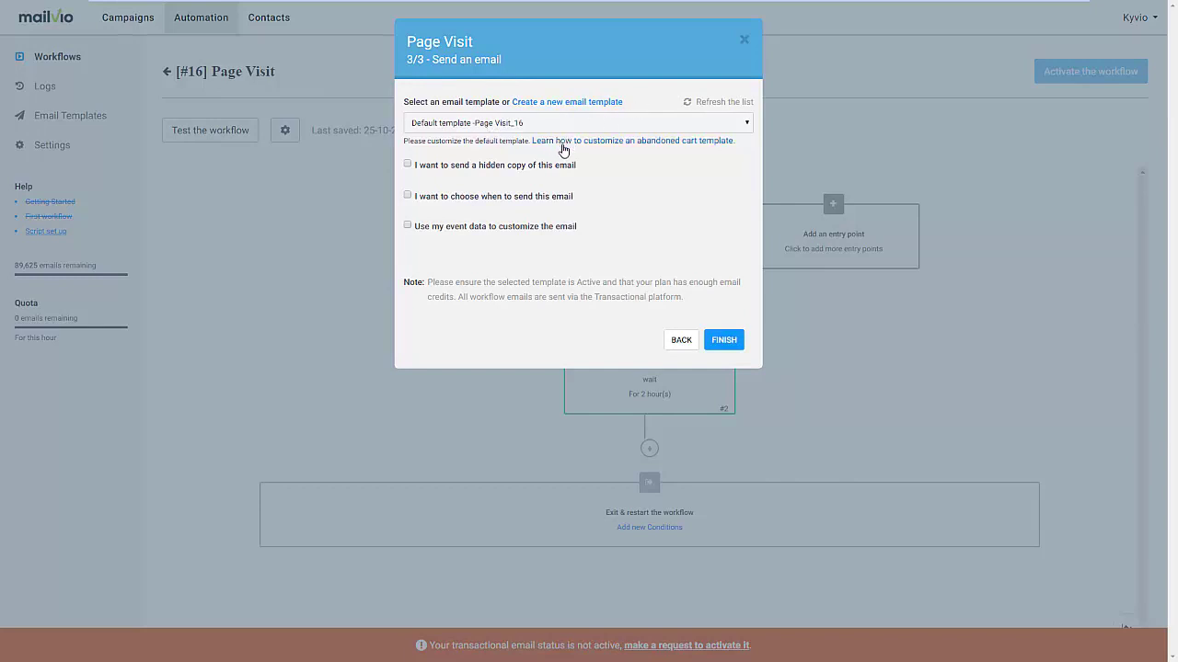
left_click(407, 196)
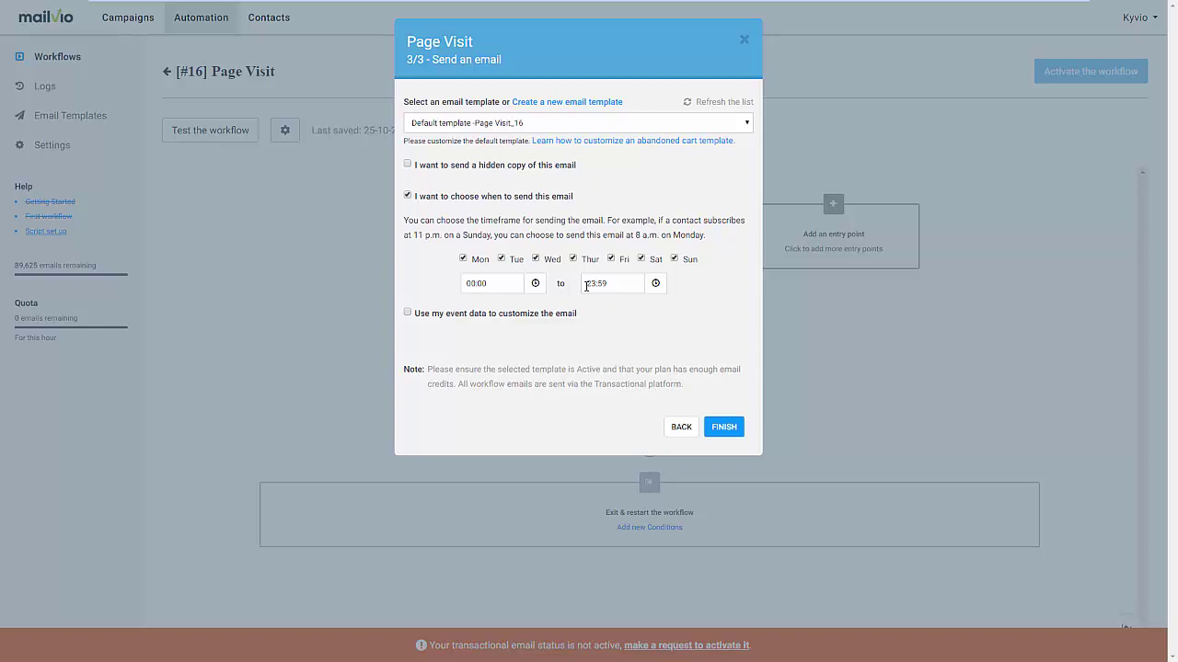
left_click(408, 314)
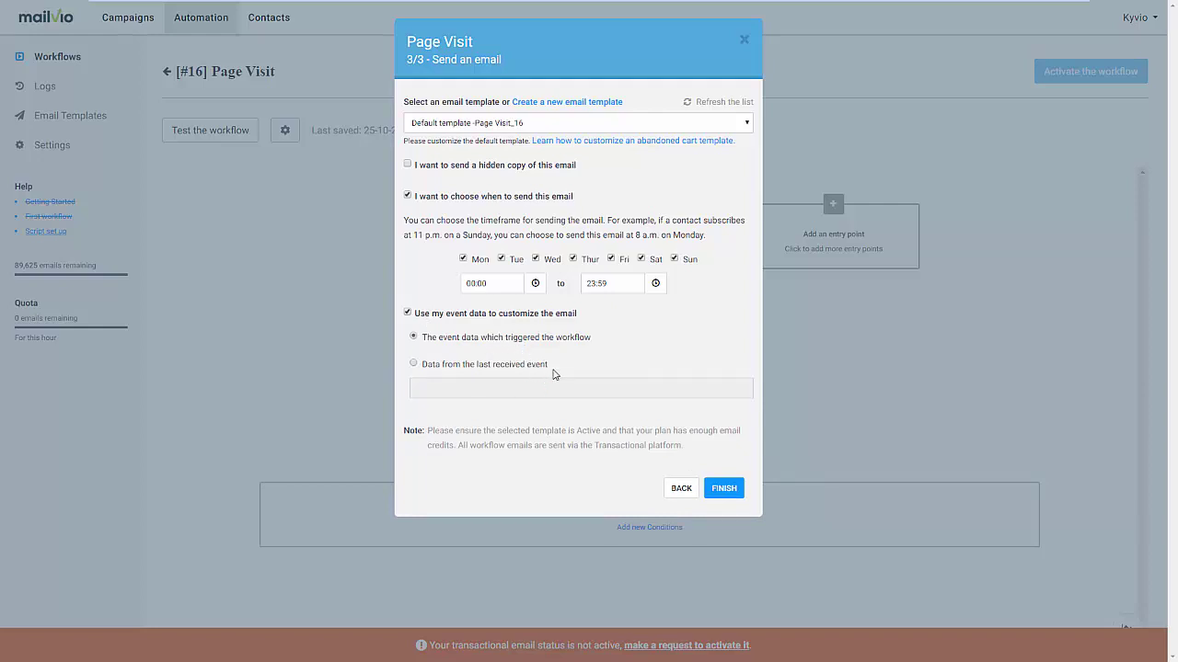
left_click(407, 314)
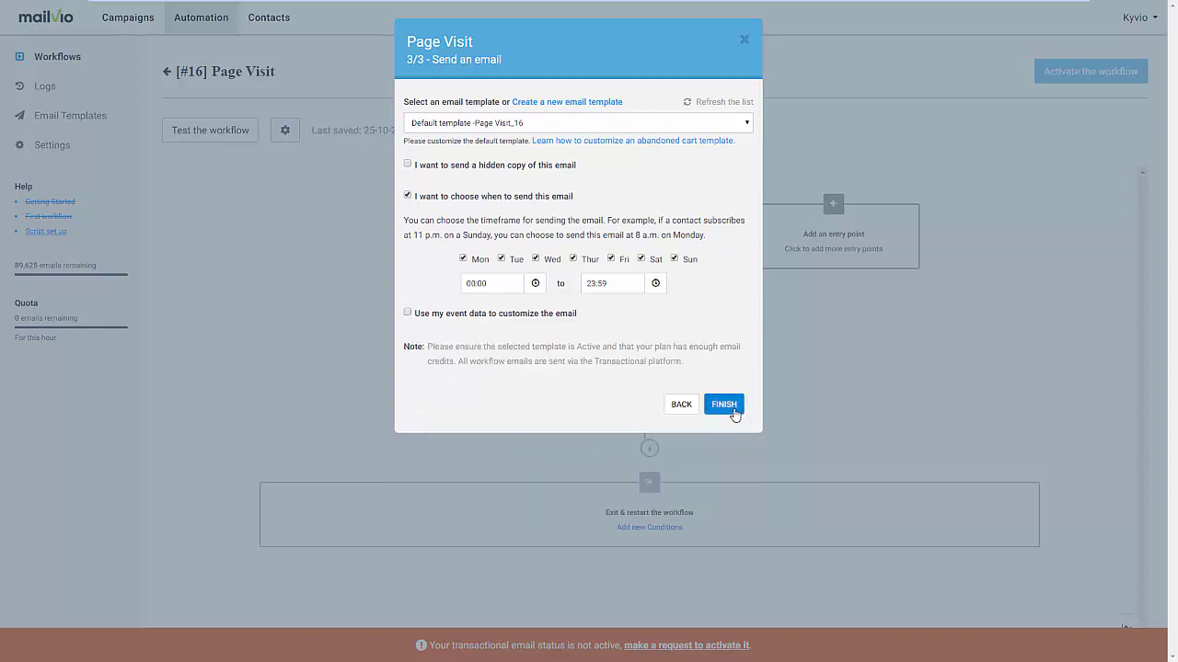
left_click(408, 195)
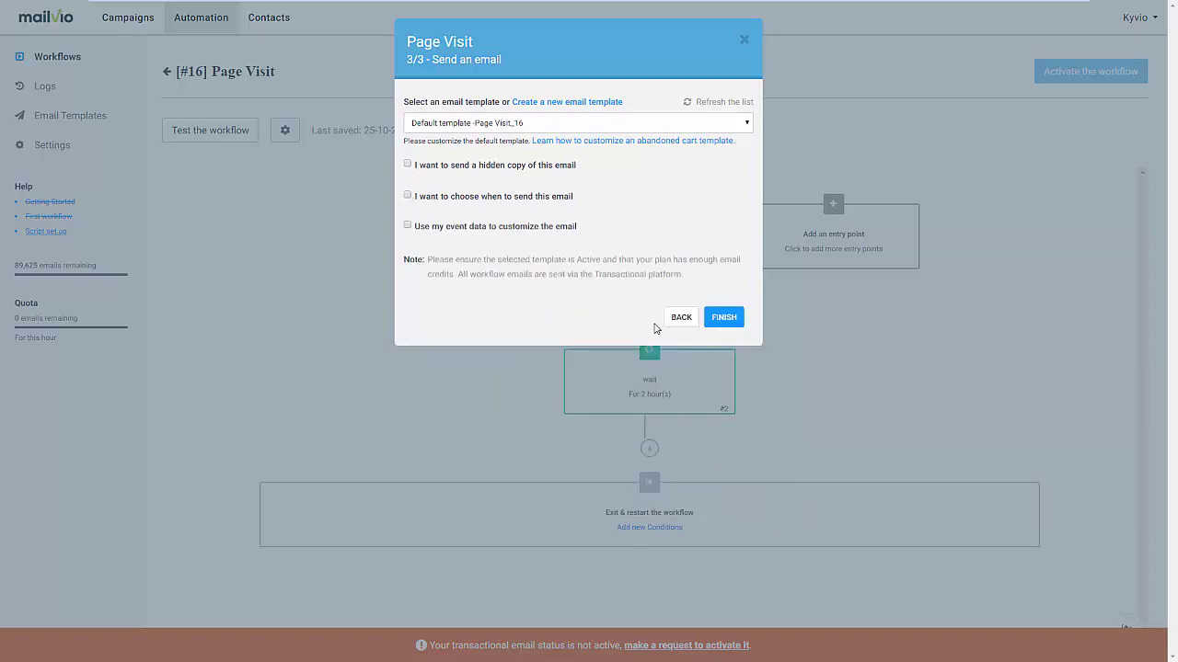
Finish the email step with the Default template -Page Visit_16 and look over the workflow diagram
left_click(723, 318)
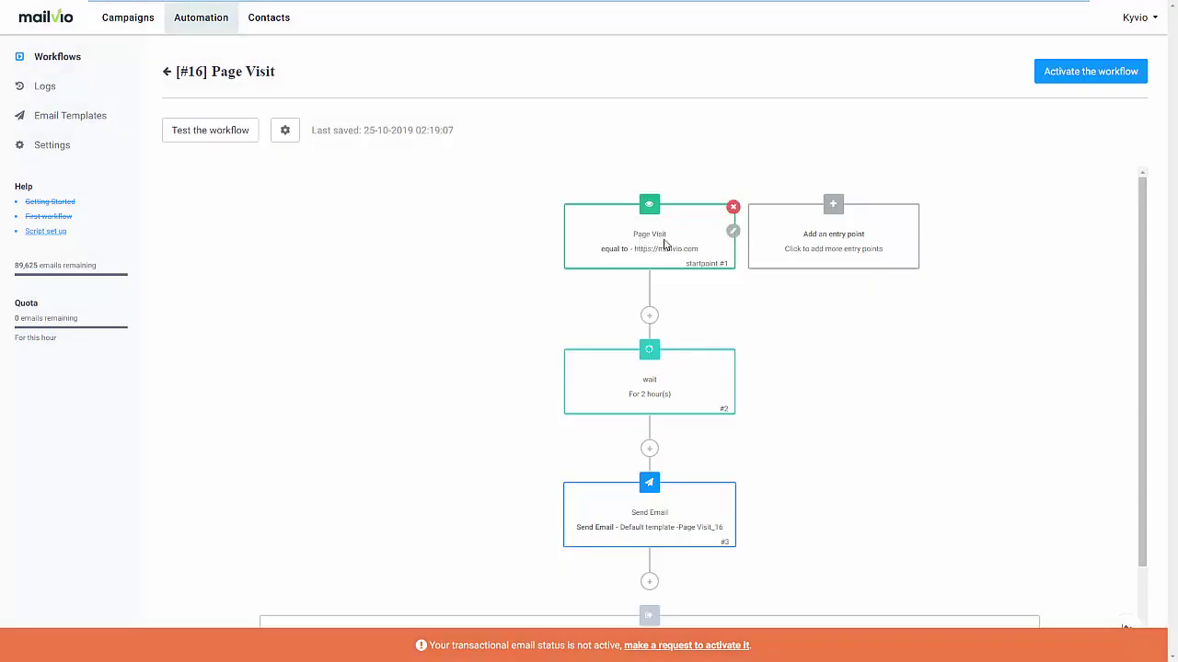
scroll(684, 278, "down", 1)
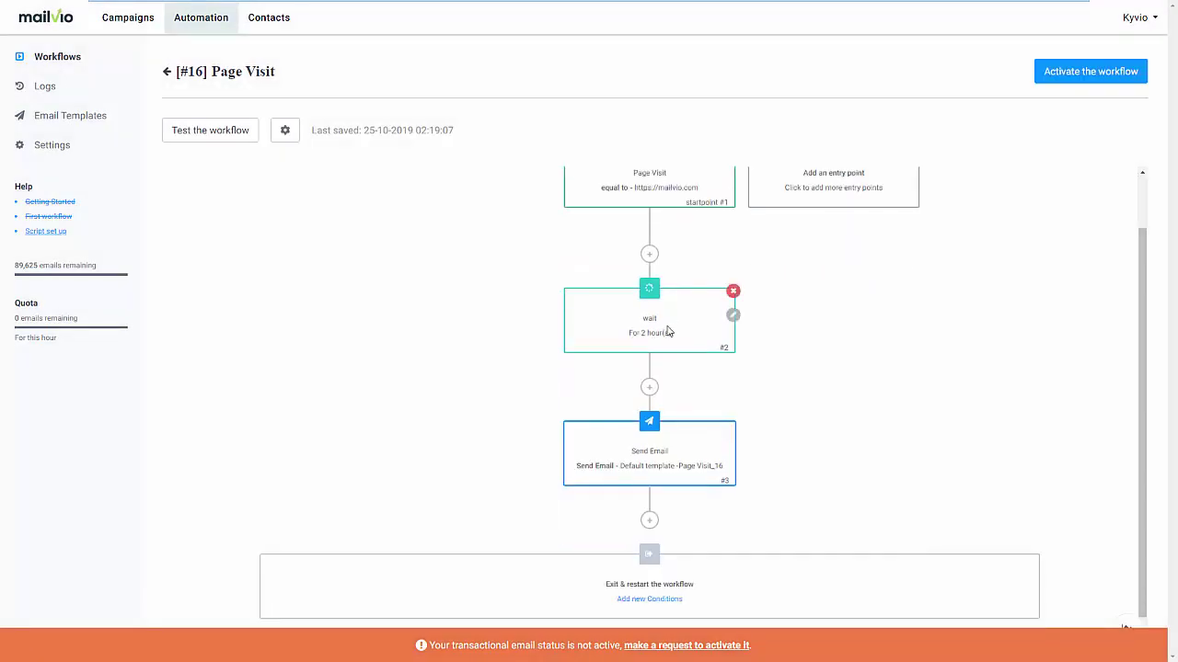
mouse_move(690, 452)
Insert an If/Else condition after the wait step that checks Email Marketing Activity for Opened, All Campaigns, At any time
left_click(649, 387)
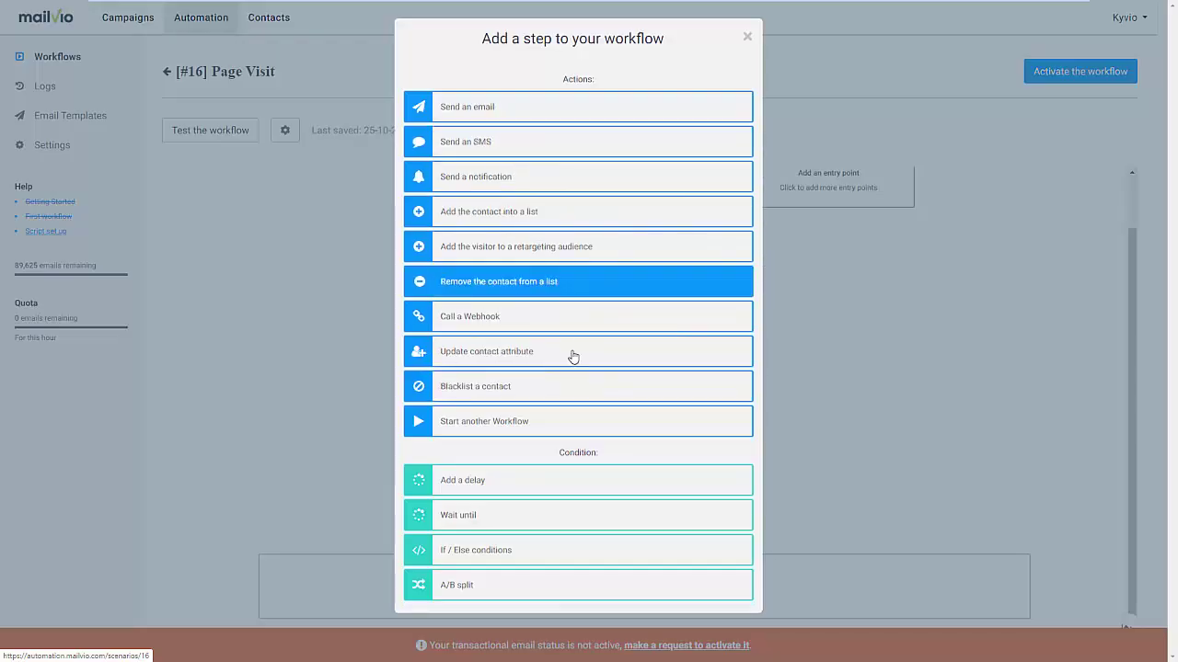
left_click(554, 551)
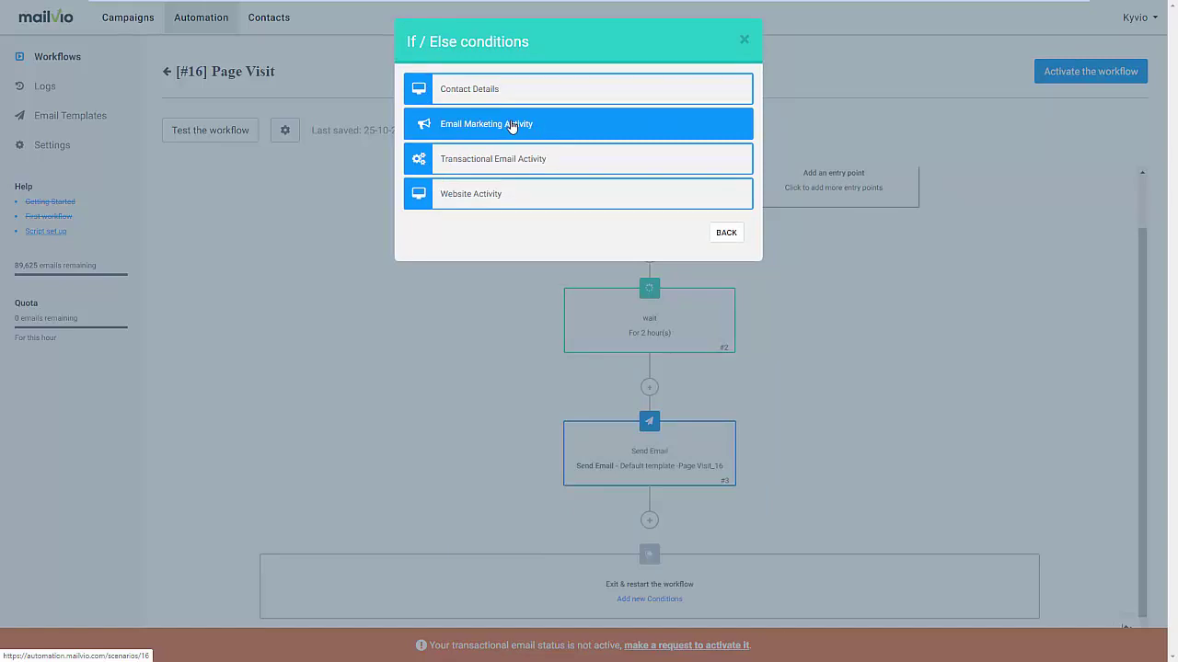
left_click(512, 125)
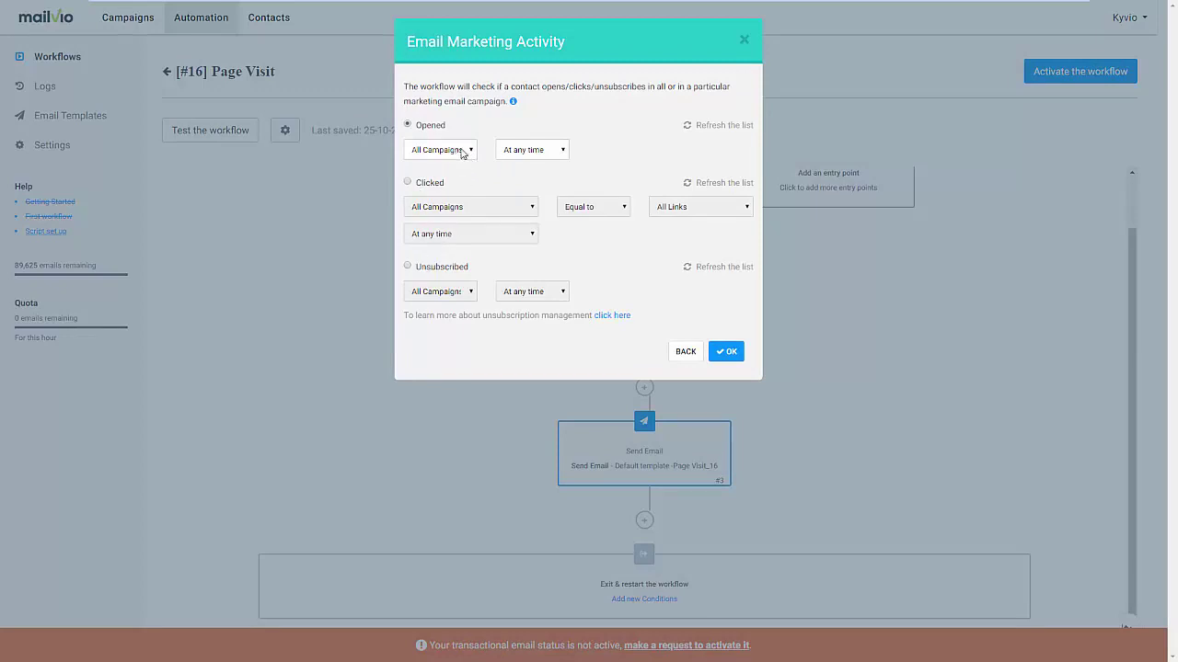
left_click(512, 154)
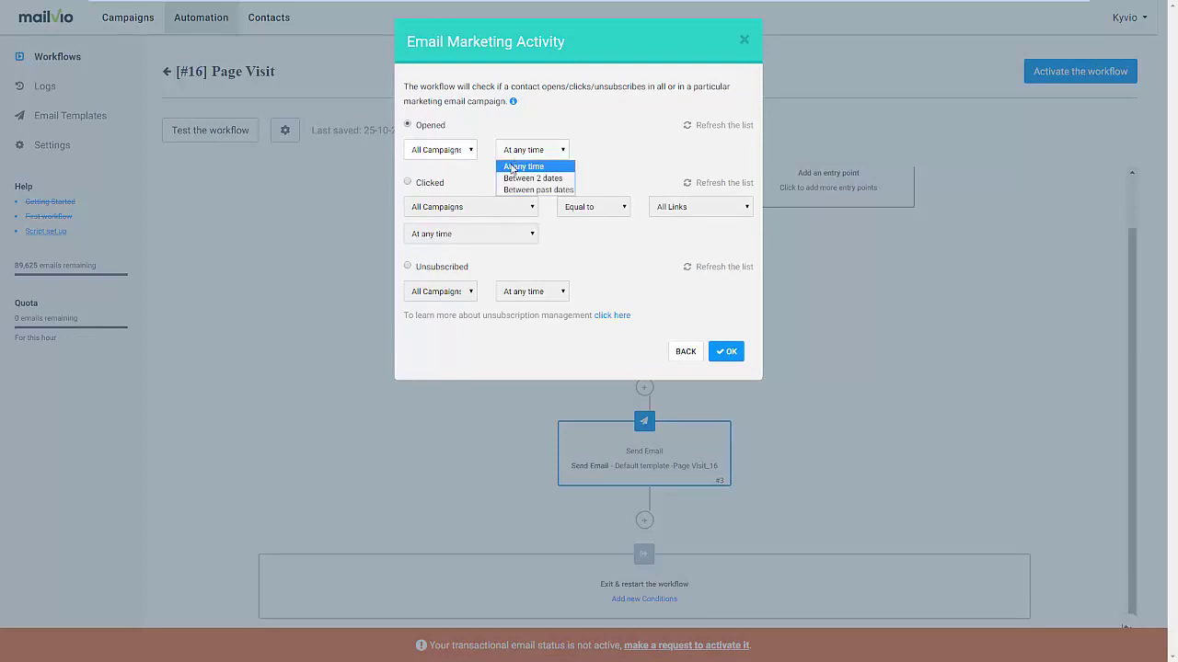
left_click(451, 156)
left_click(544, 134)
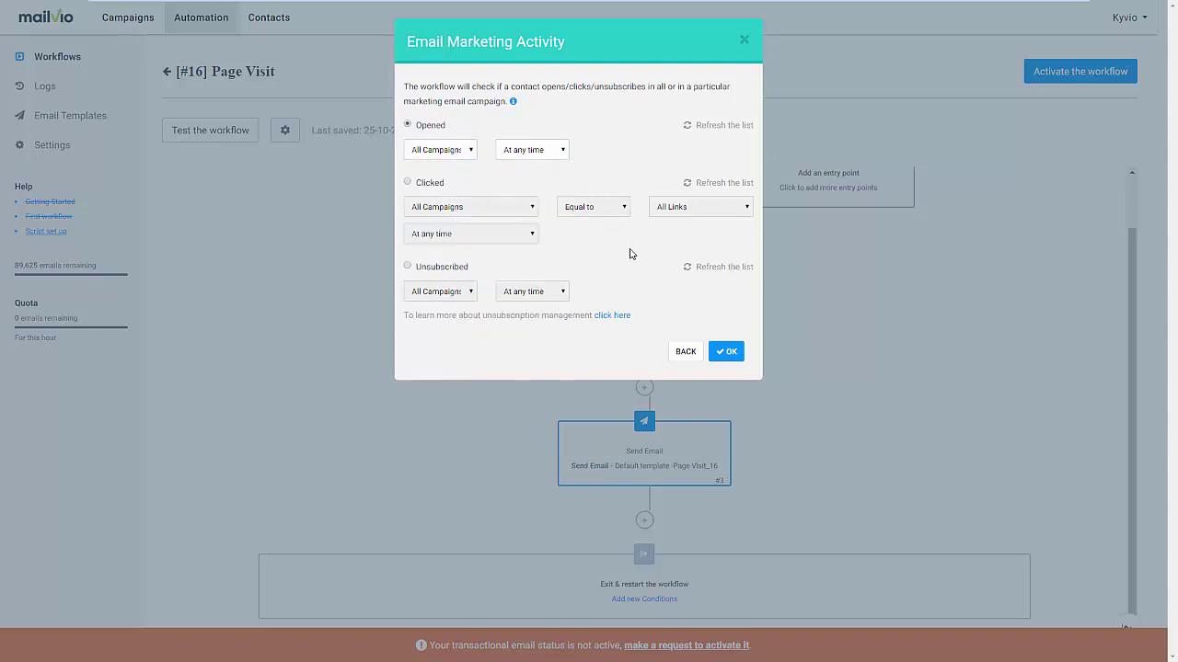
left_click(726, 353)
scroll(681, 405, "down", 2)
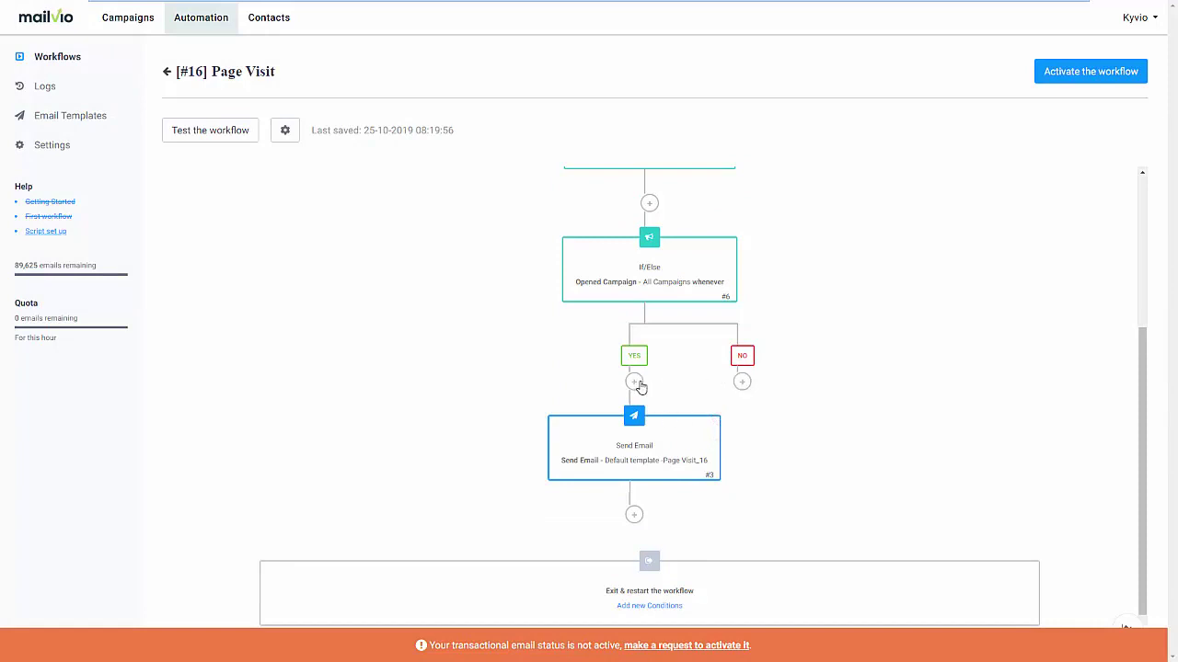
View the step types that can be added to the condition's No branch, leaving it empty
left_click(741, 380)
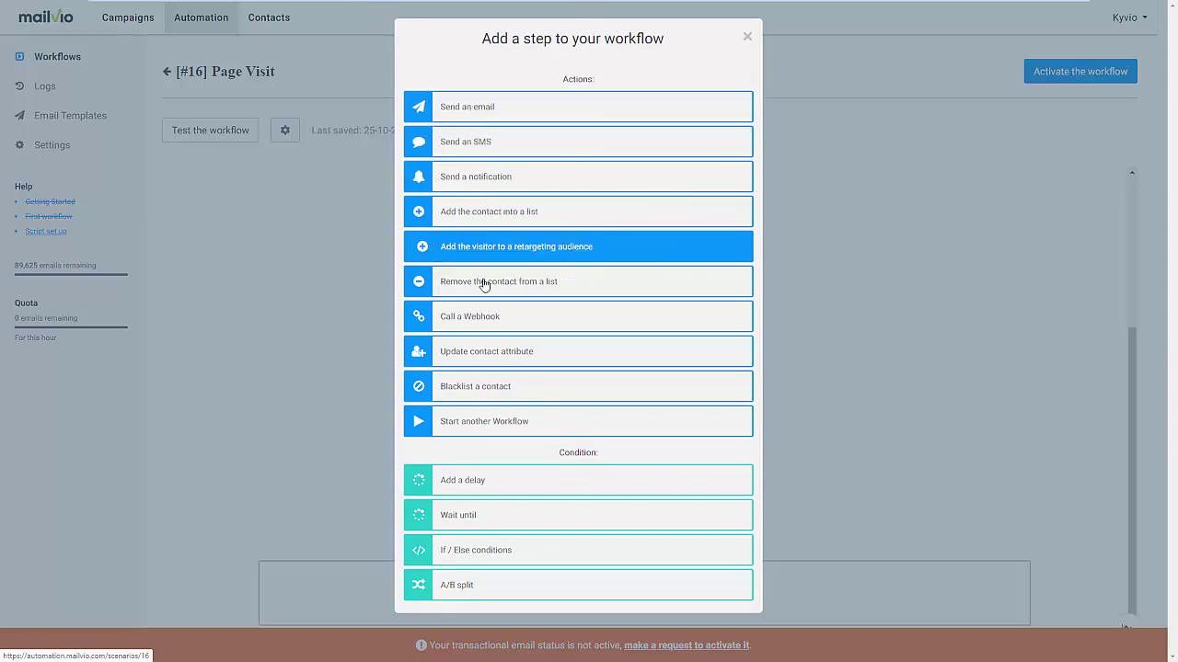
left_click(819, 313)
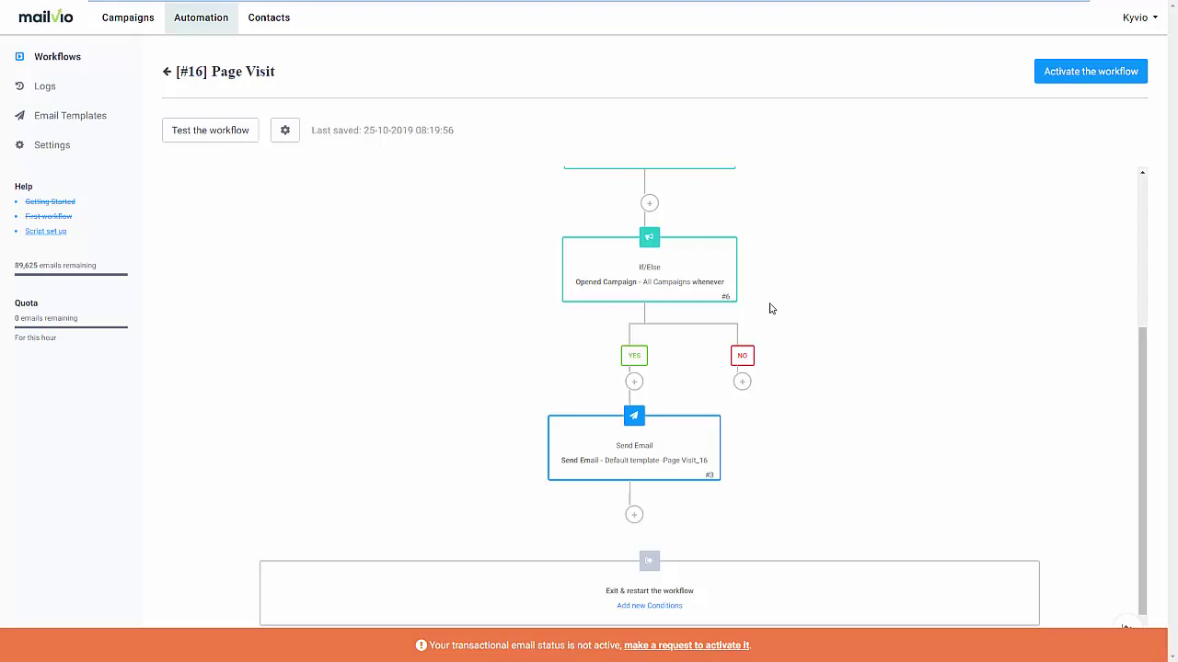
View the Email Marketing Activity entry point options for the workflow and close them without adding one
scroll(772, 308, "up", 5)
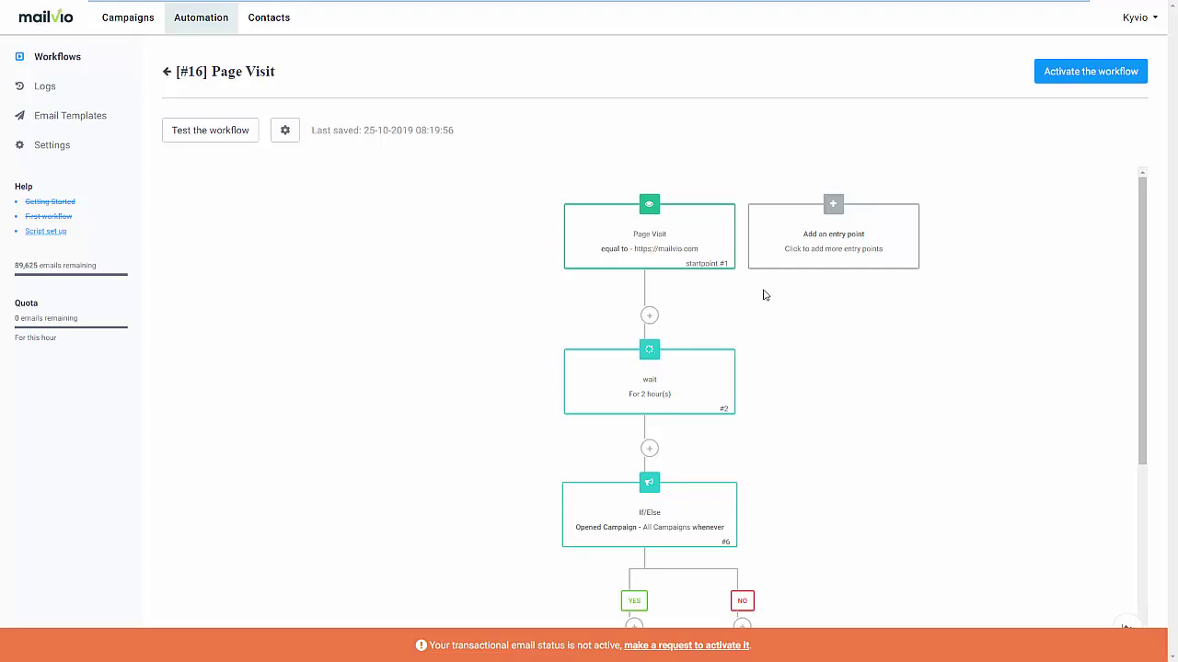
left_click(834, 212)
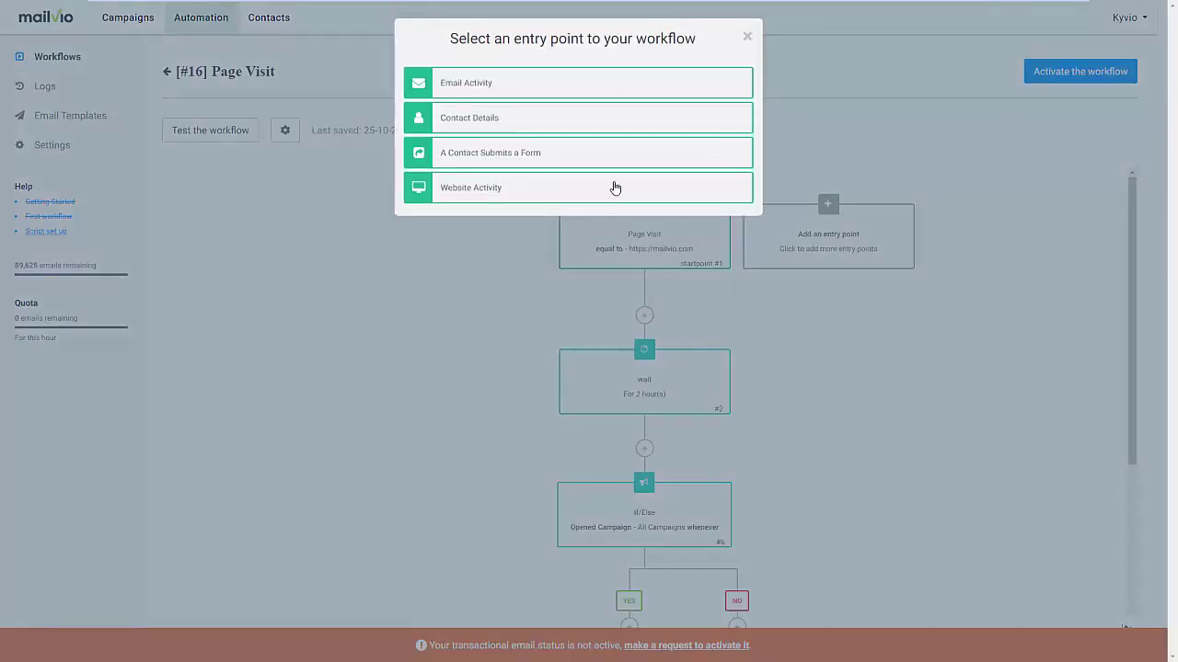
left_click(494, 85)
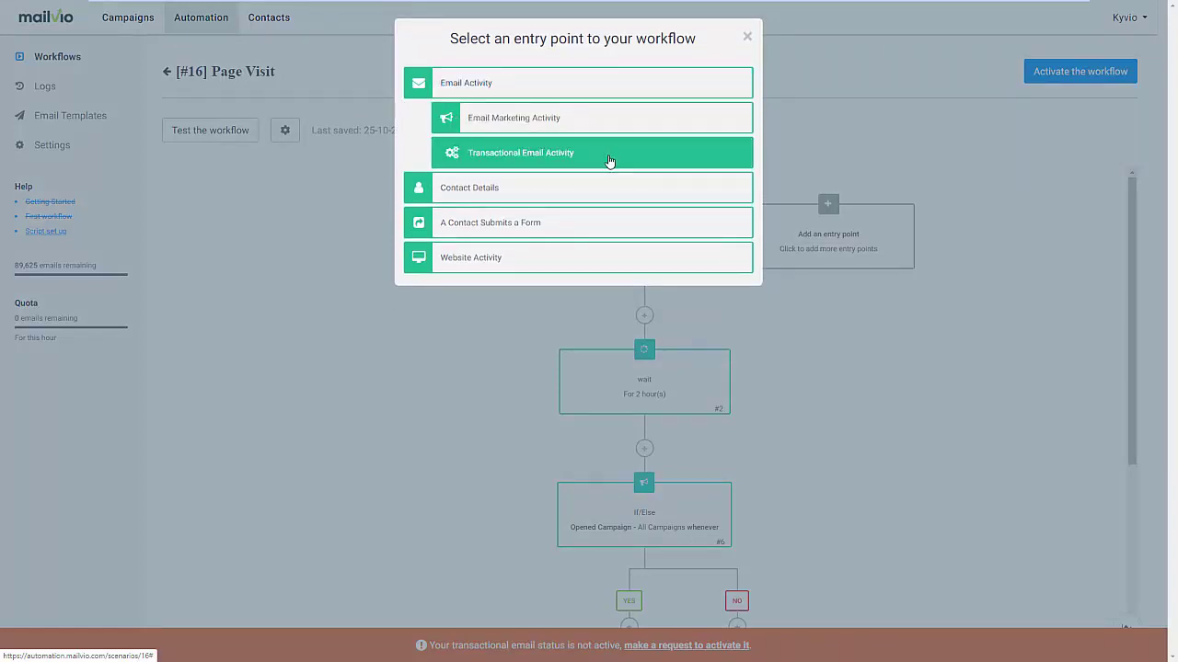
left_click(565, 117)
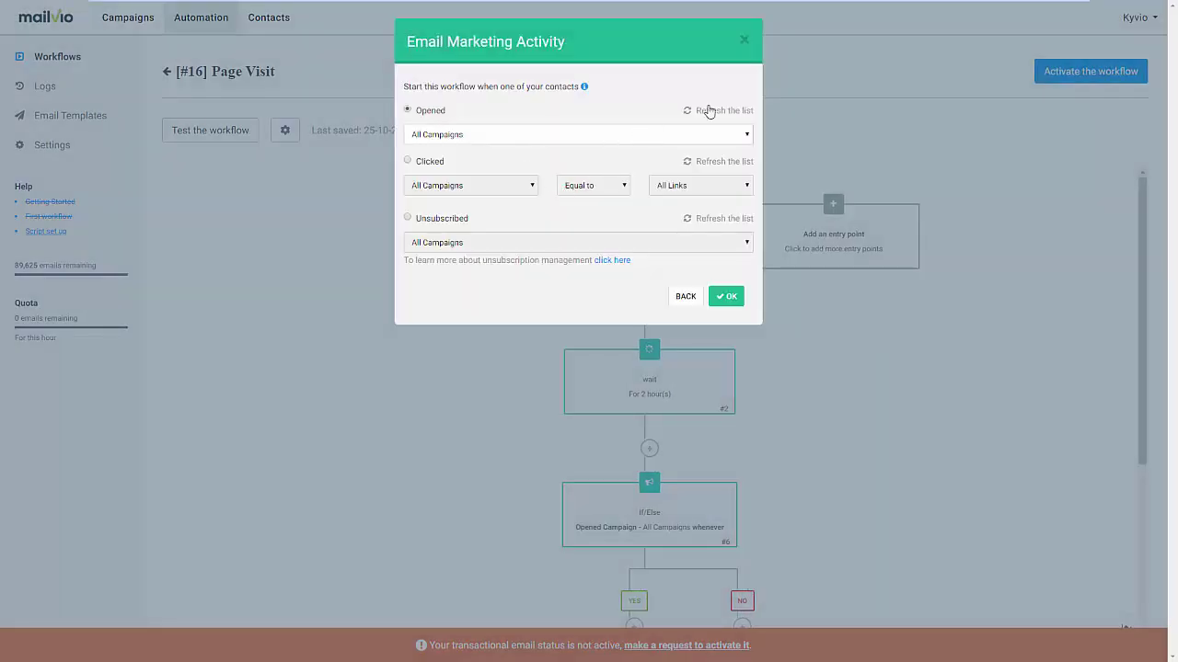
left_click(745, 41)
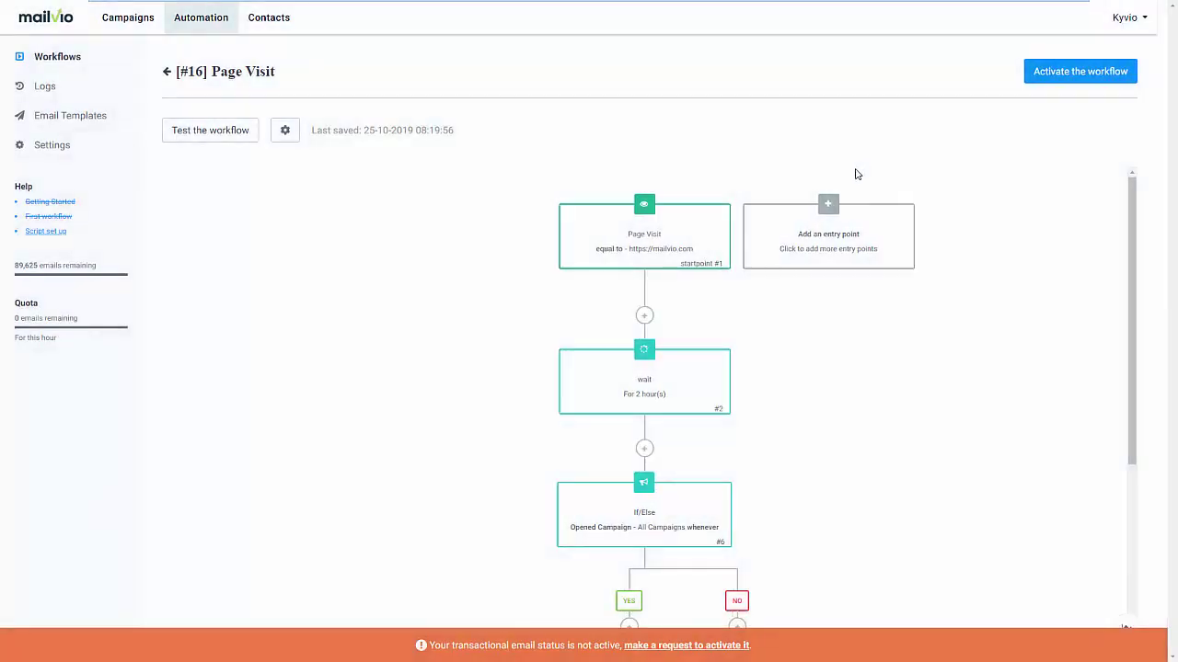
View the Website Activity entry point for a contact visiting a page, leaving the workflow's entry points as they are
left_click(833, 221)
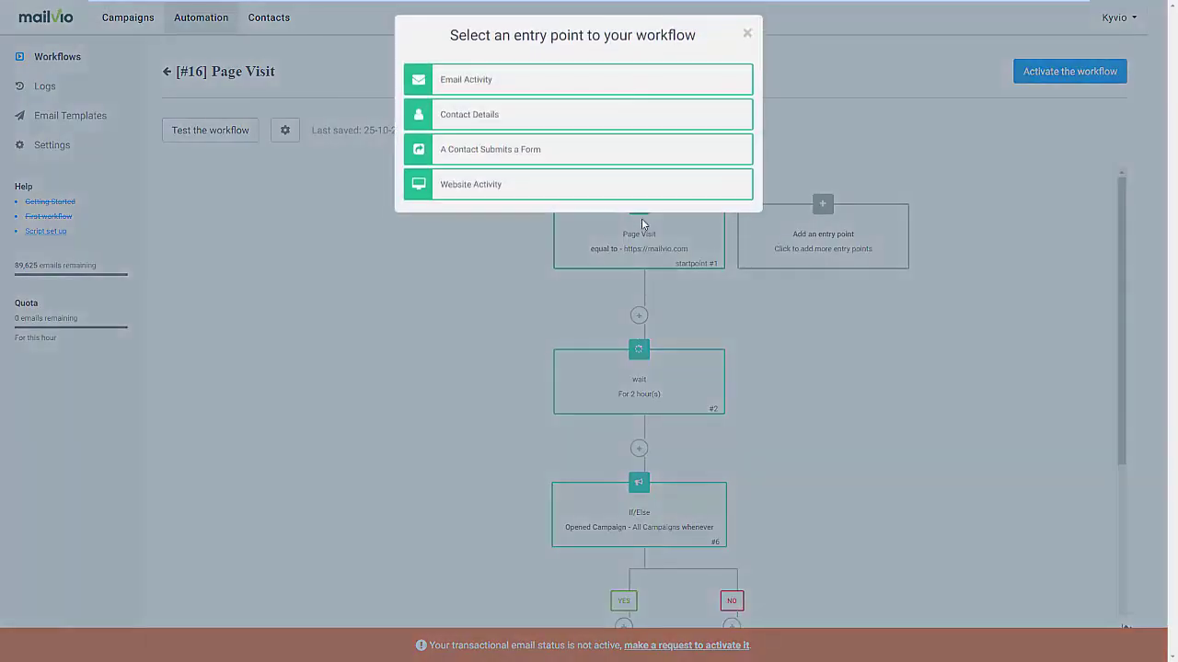
left_click(524, 199)
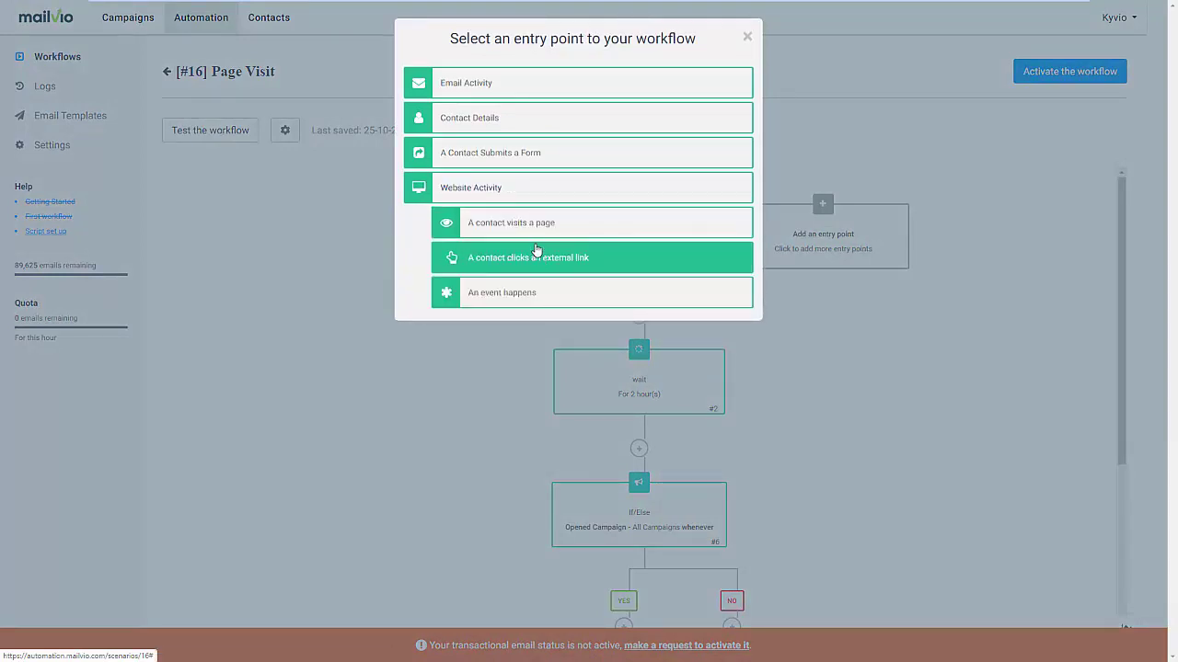
left_click(539, 225)
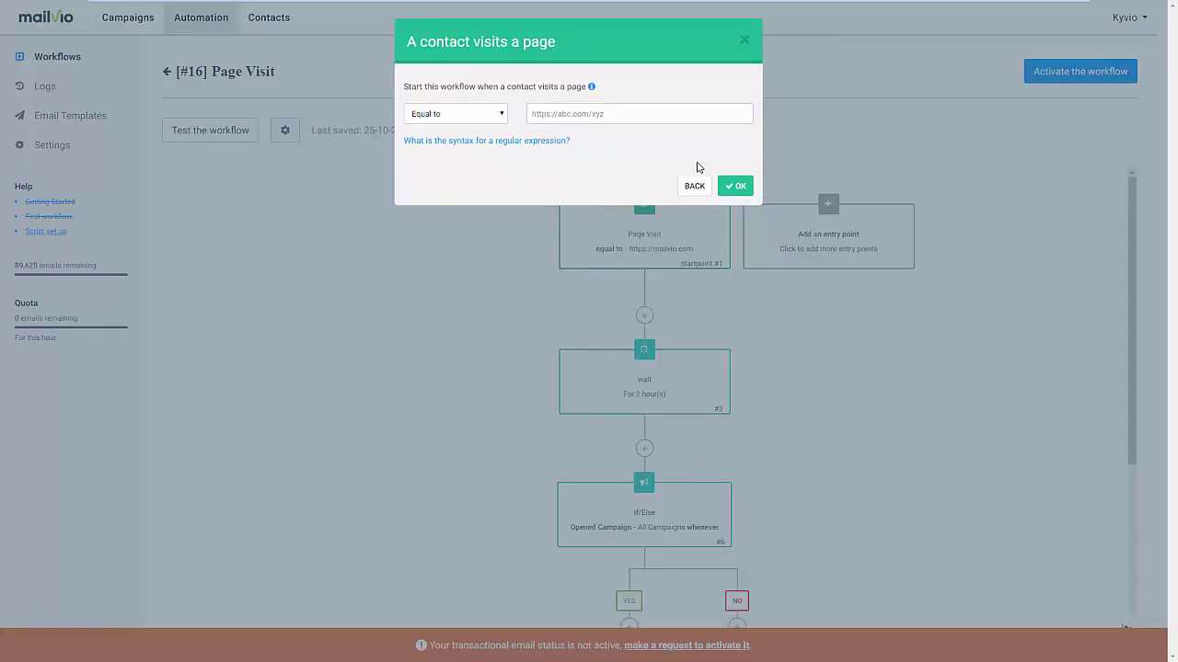
left_click(692, 186)
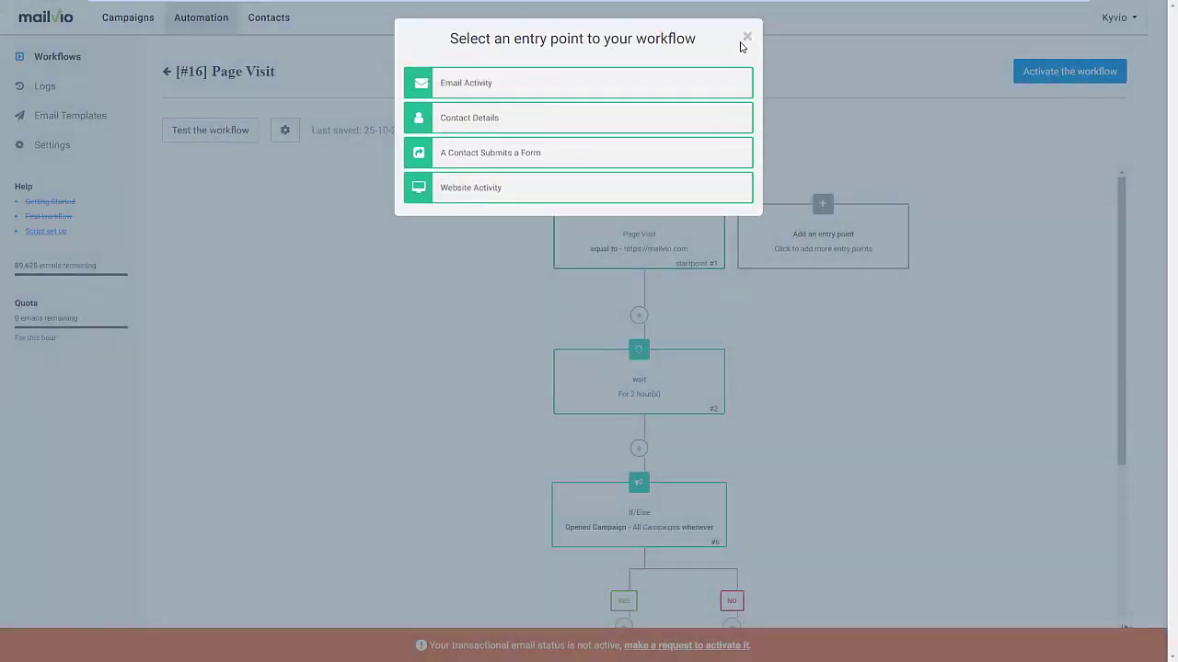
left_click(745, 37)
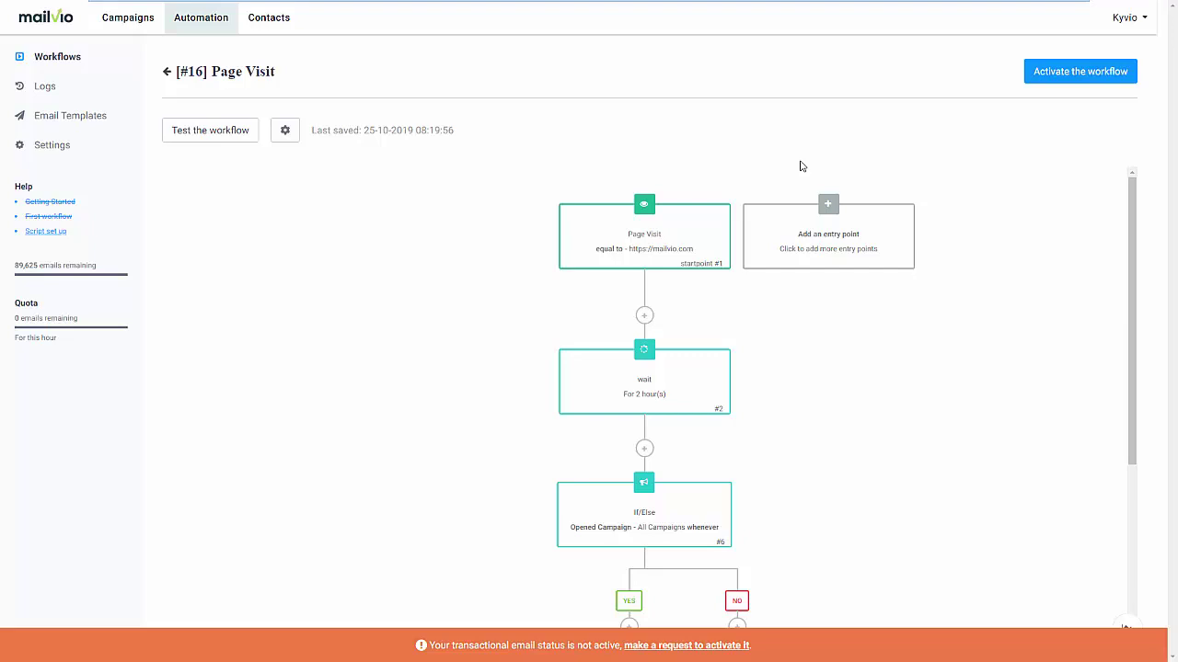
Leave the workflow for activation at another time and start creating an email campaign in Campaigns
left_click(117, 18)
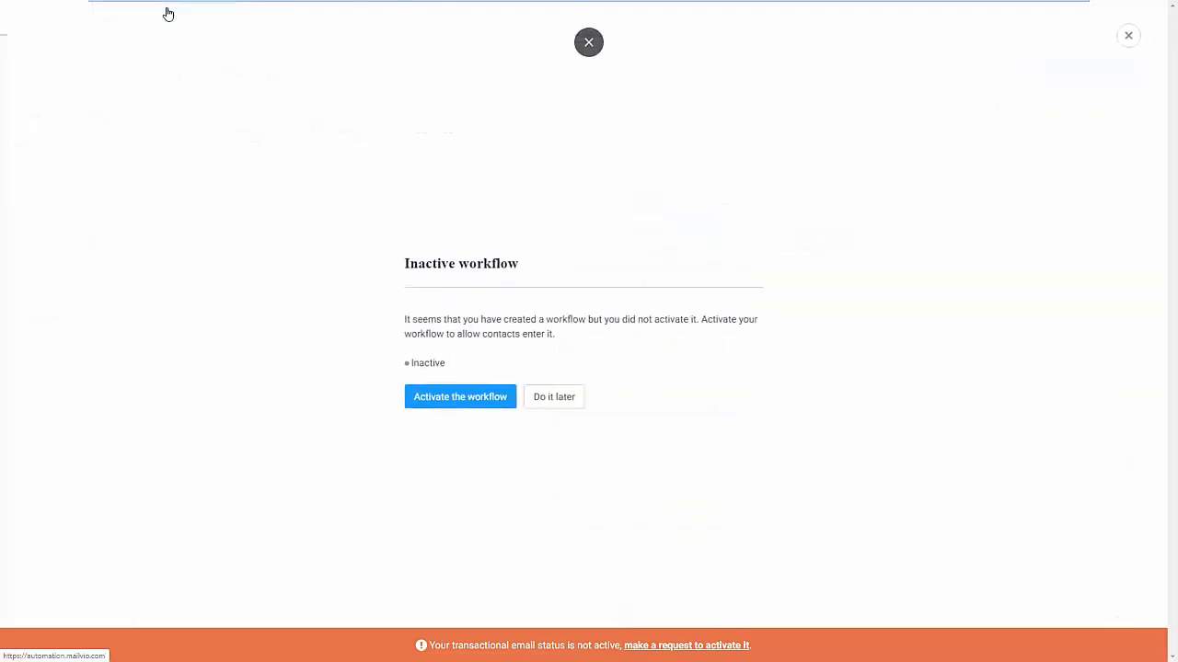
left_click(541, 406)
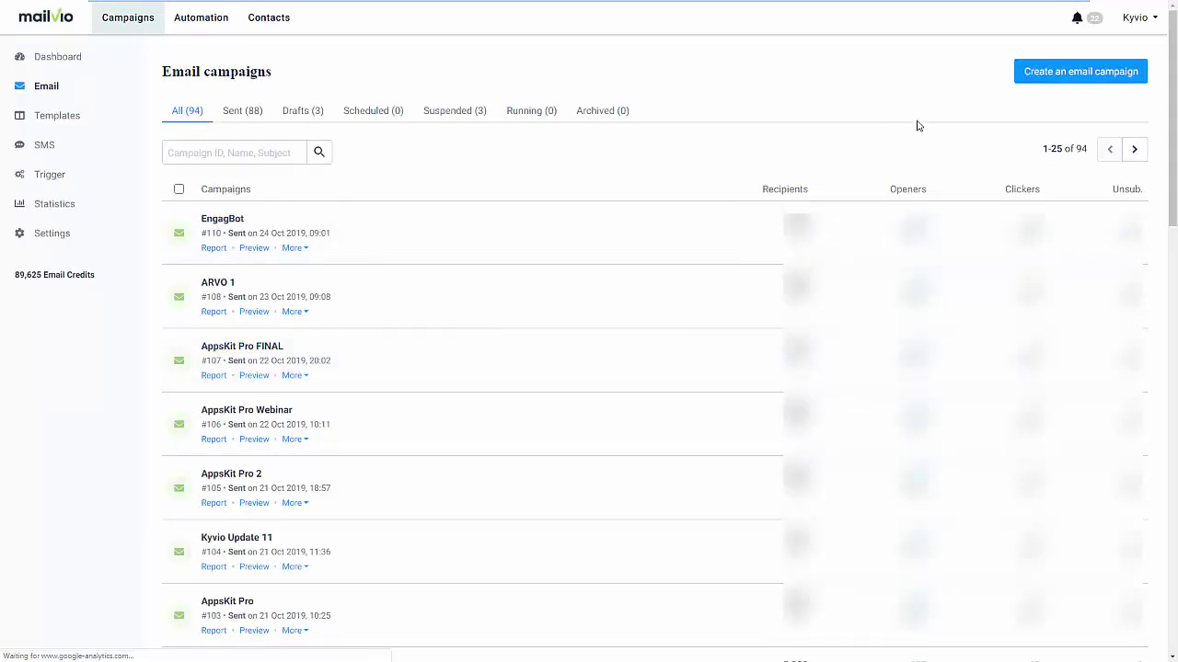
left_click(1022, 83)
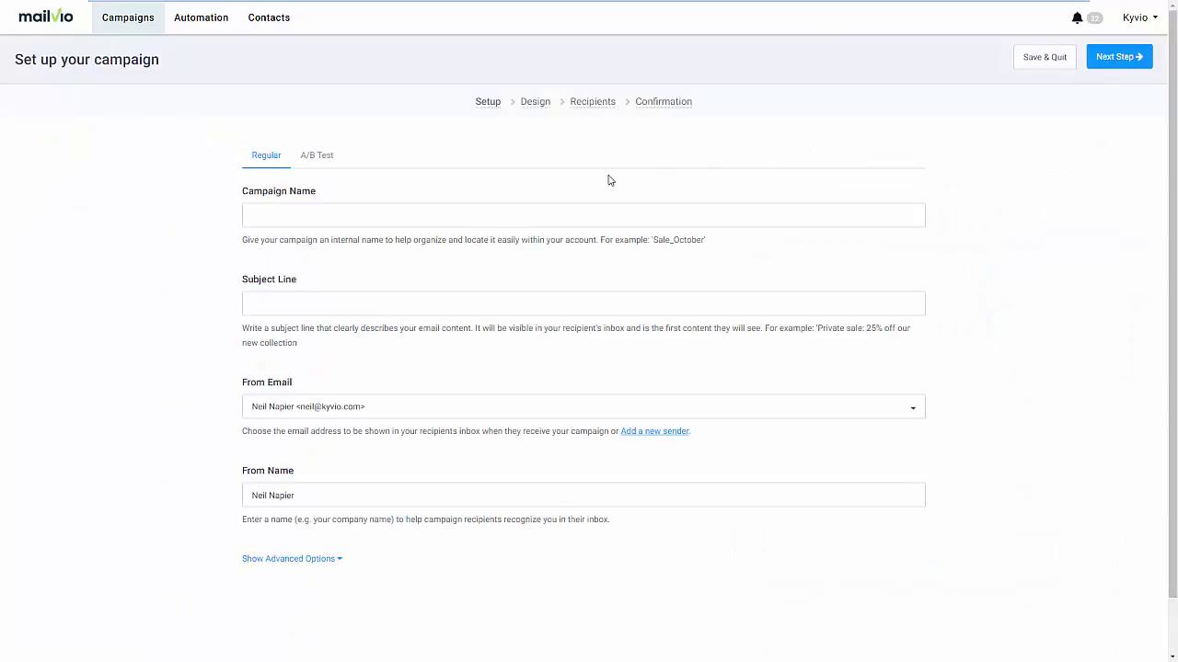
Name the campaign "Live Demo" and set its subject line to "This is a live demo"
left_click(351, 222)
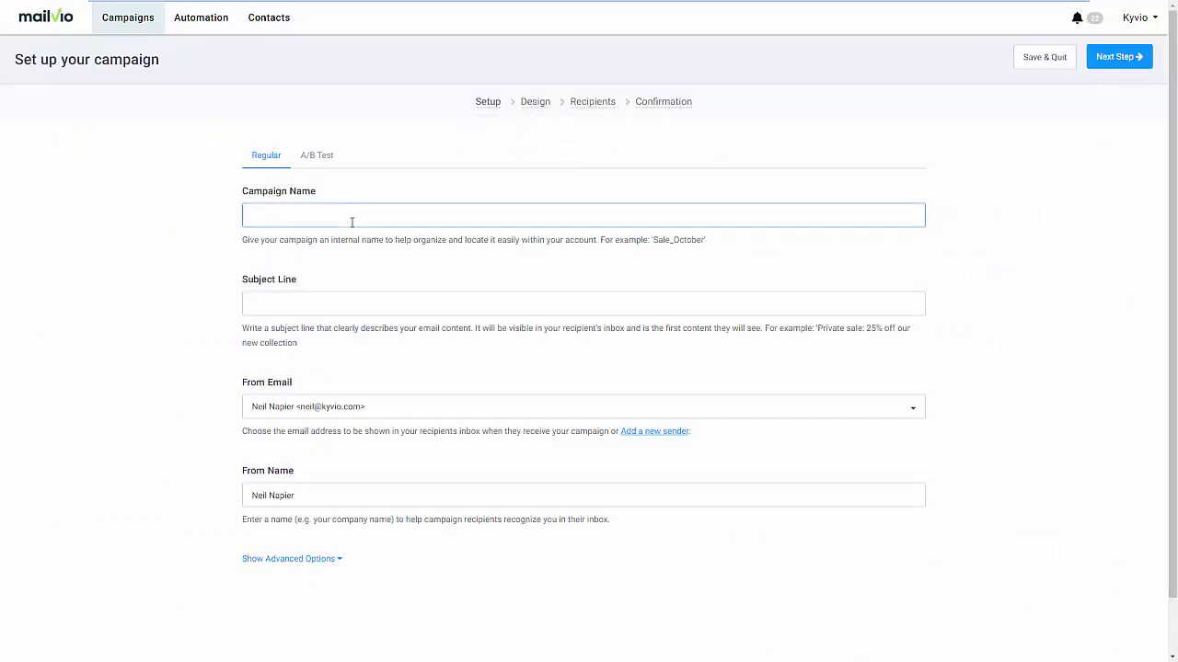
type("Live Demo")
key("Tab")
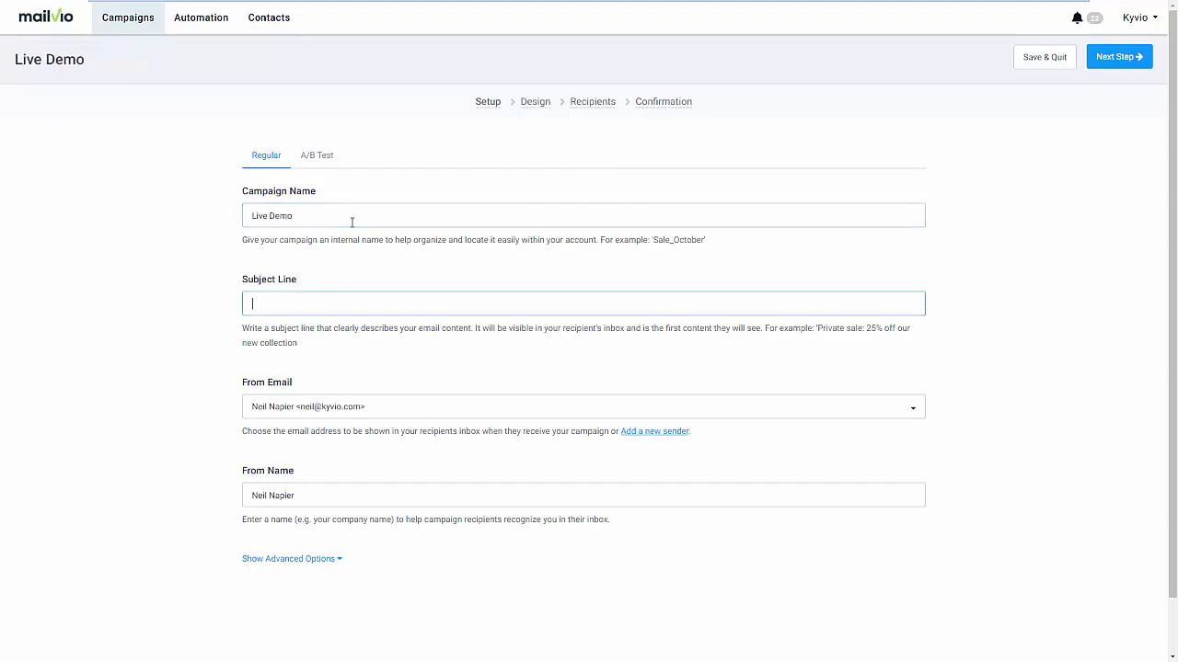
type("This is a live demo")
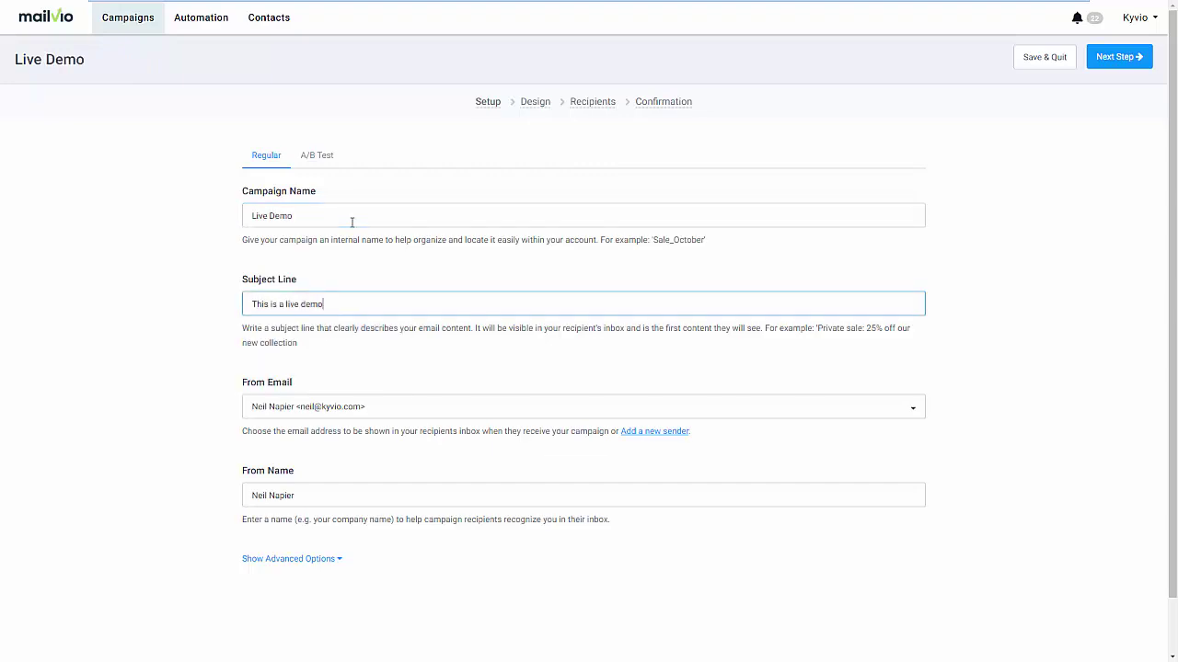
Show the campaign's advanced options and look over the additional setup fields
left_click(307, 559)
scroll(364, 571, "down", 1)
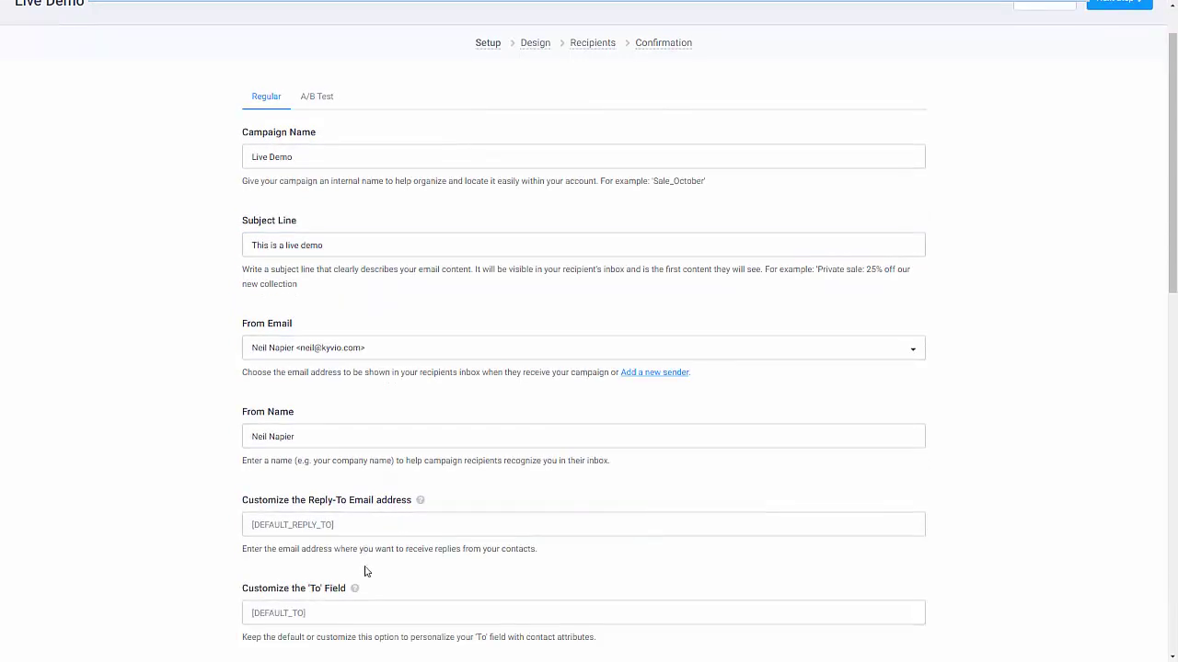
scroll(364, 570, "down", 3)
scroll(361, 570, "up", 4)
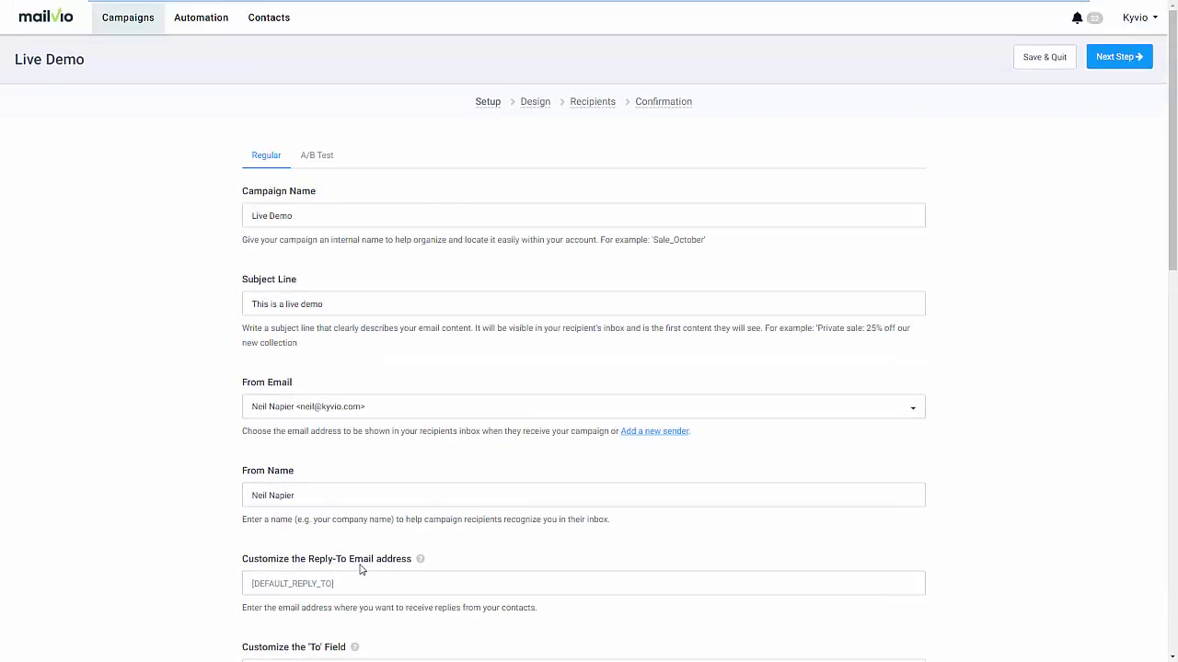
Make the campaign an A/B test with "This demo rocks!" as subject line B and continue to the design stage
left_click(323, 166)
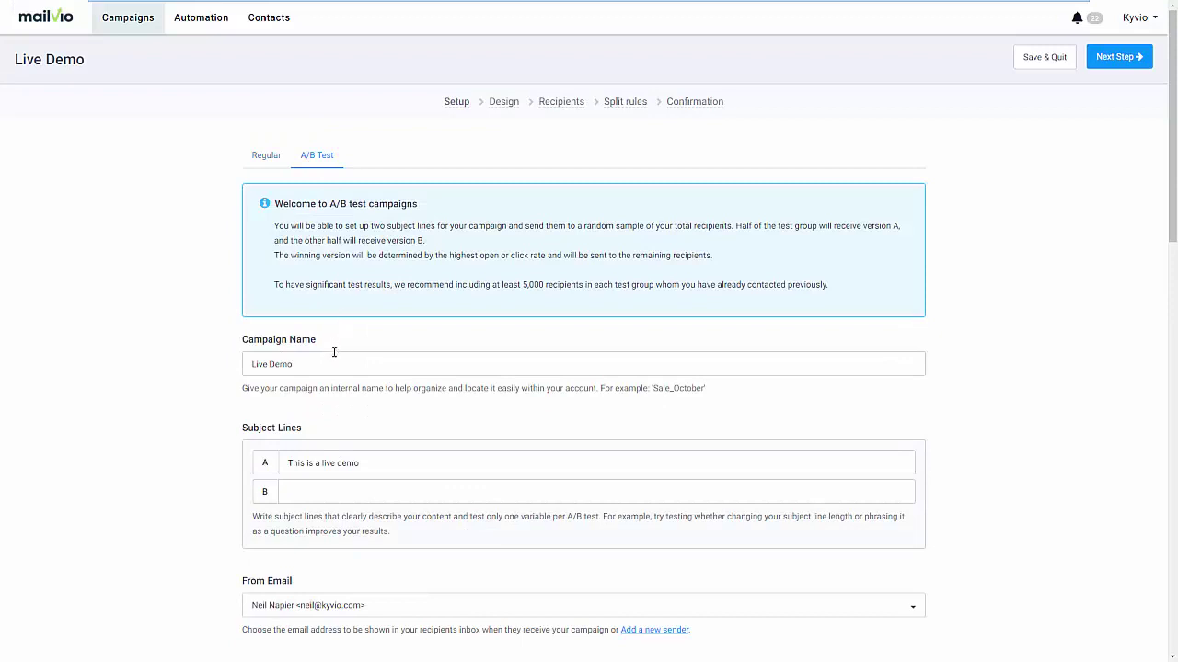
left_click(336, 488)
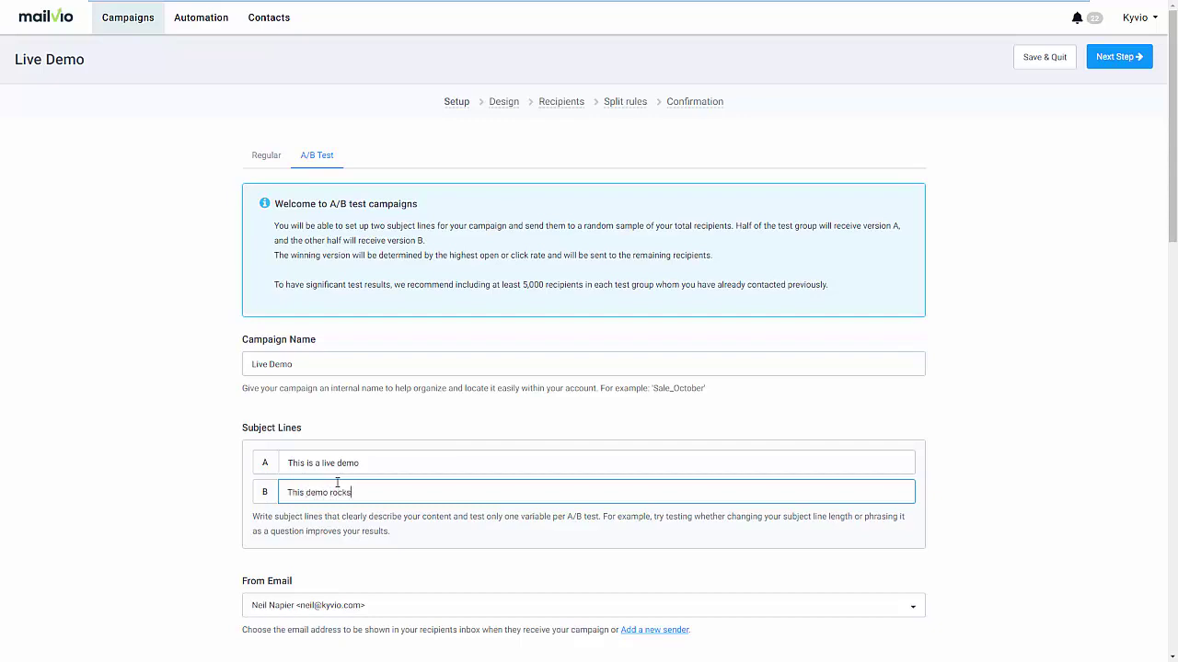
scroll(429, 559, "down", 5)
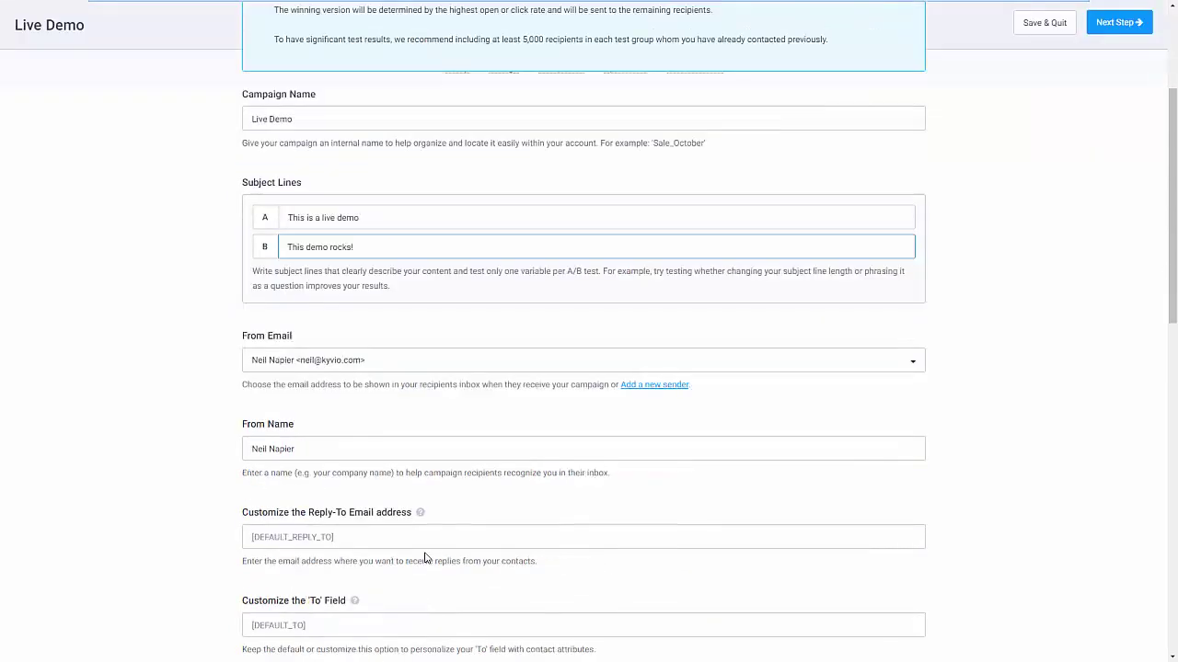
scroll(447, 539, "up", 4)
scroll(918, 323, "up", 1)
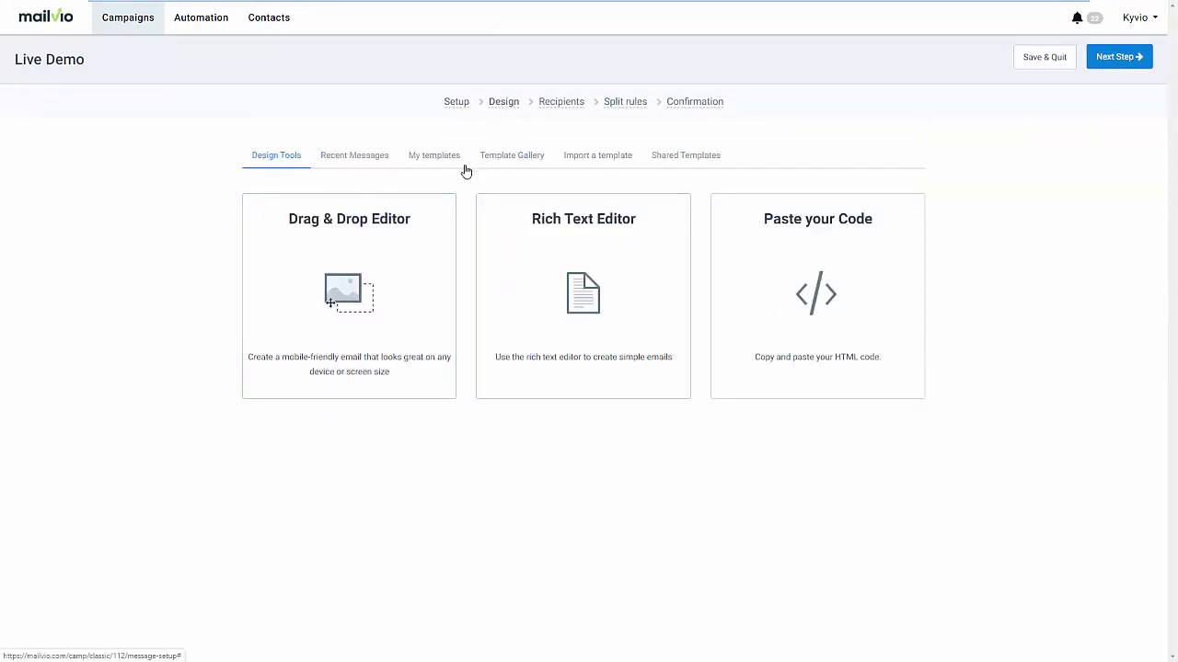
Browse the email designs available in the Template Gallery
left_click(542, 168)
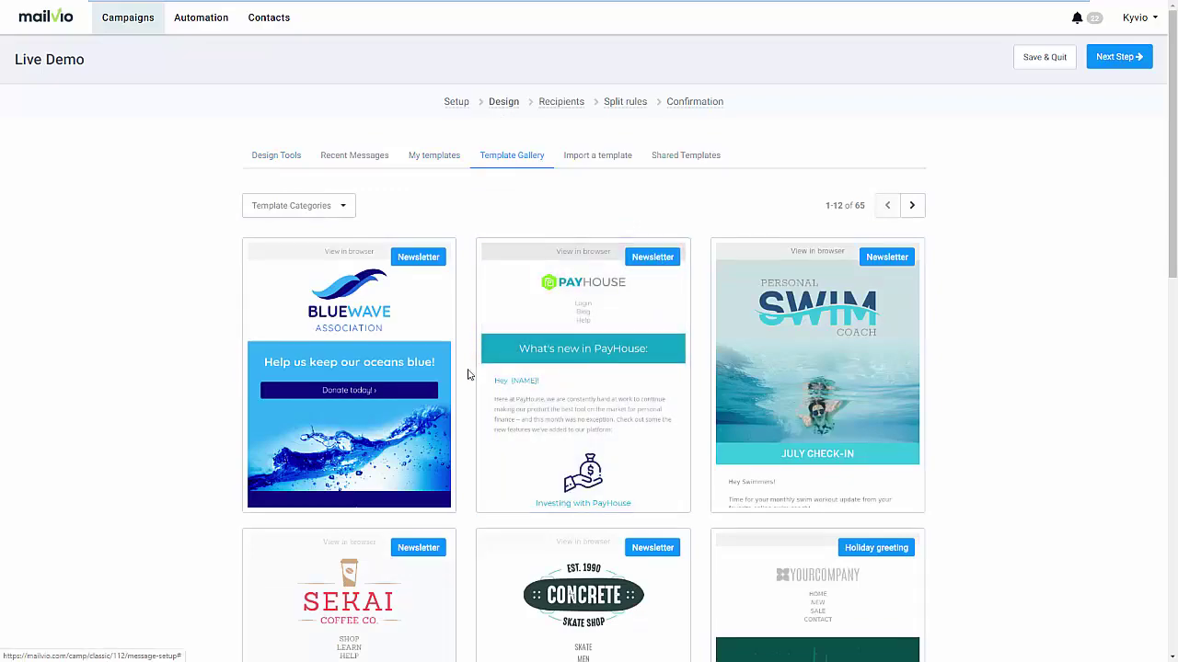
scroll(467, 377, "down", 2)
scroll(465, 394, "down", 5)
scroll(463, 395, "up", 3)
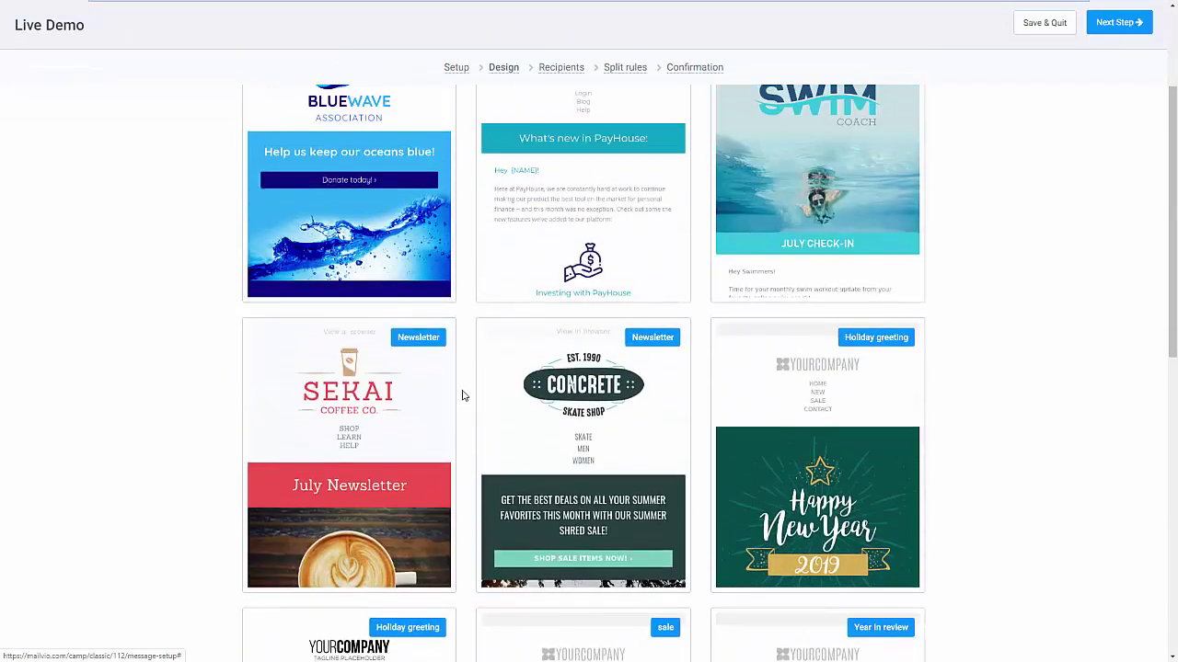
scroll(460, 398, "down", 8)
scroll(460, 396, "up", 10)
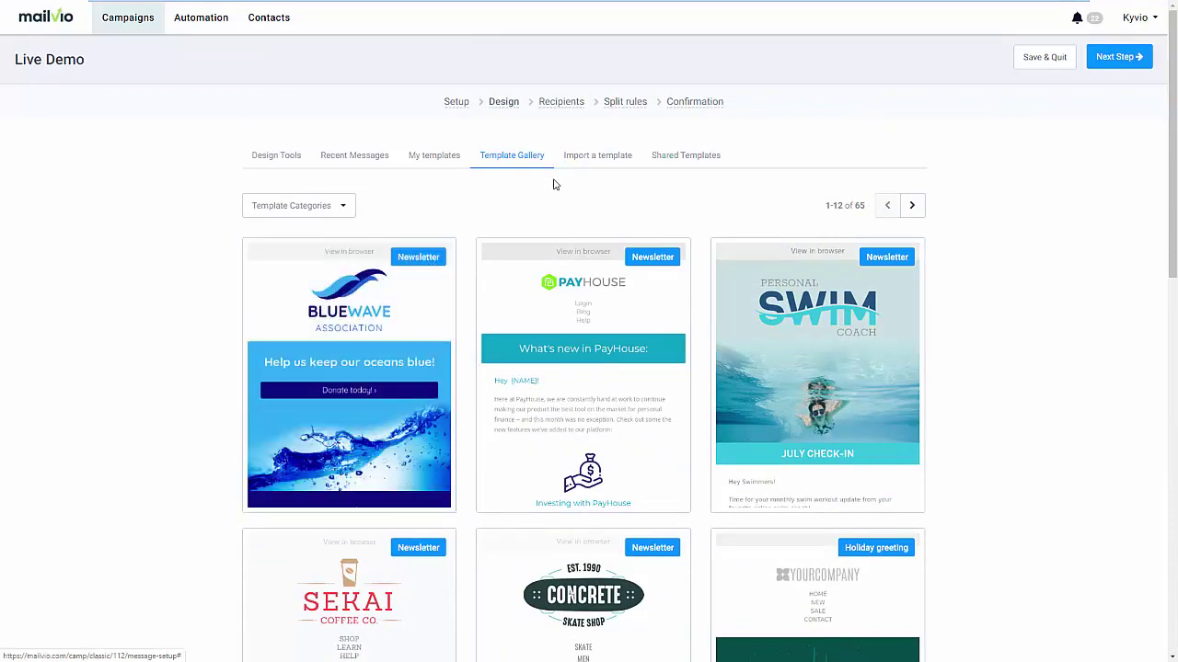
Preview the Personal Swim Coach newsletter template through to its footer and close the preview
left_click(300, 165)
scroll(258, 444, "down", 3)
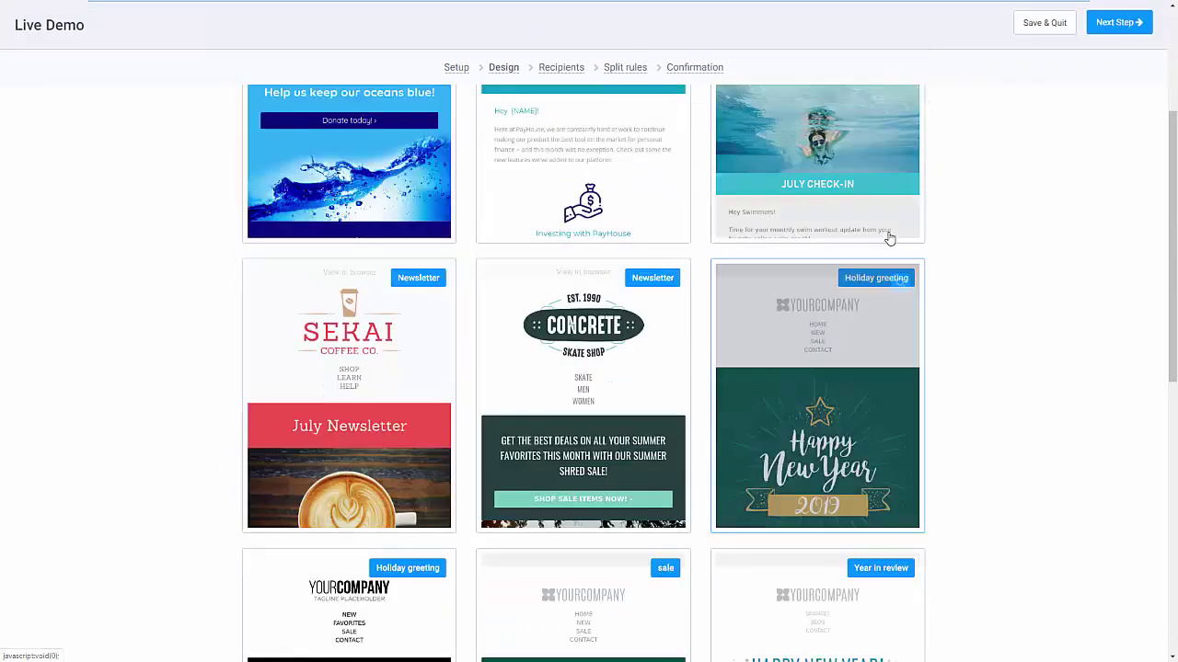
scroll(889, 238, "up", 2)
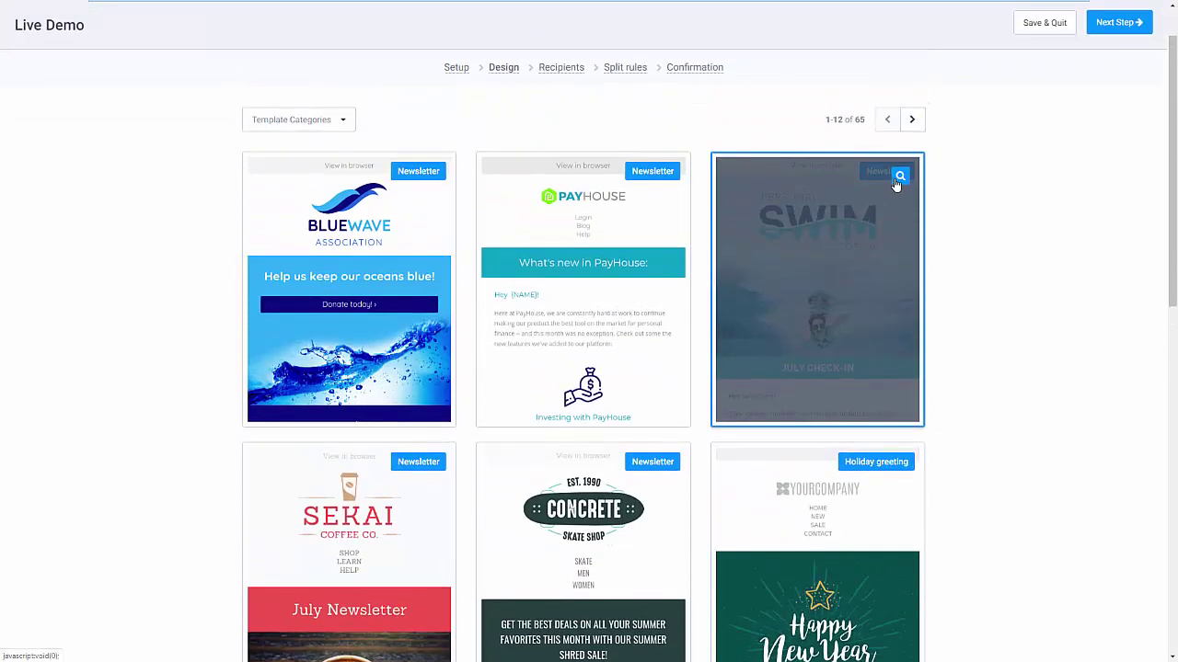
left_click(897, 182)
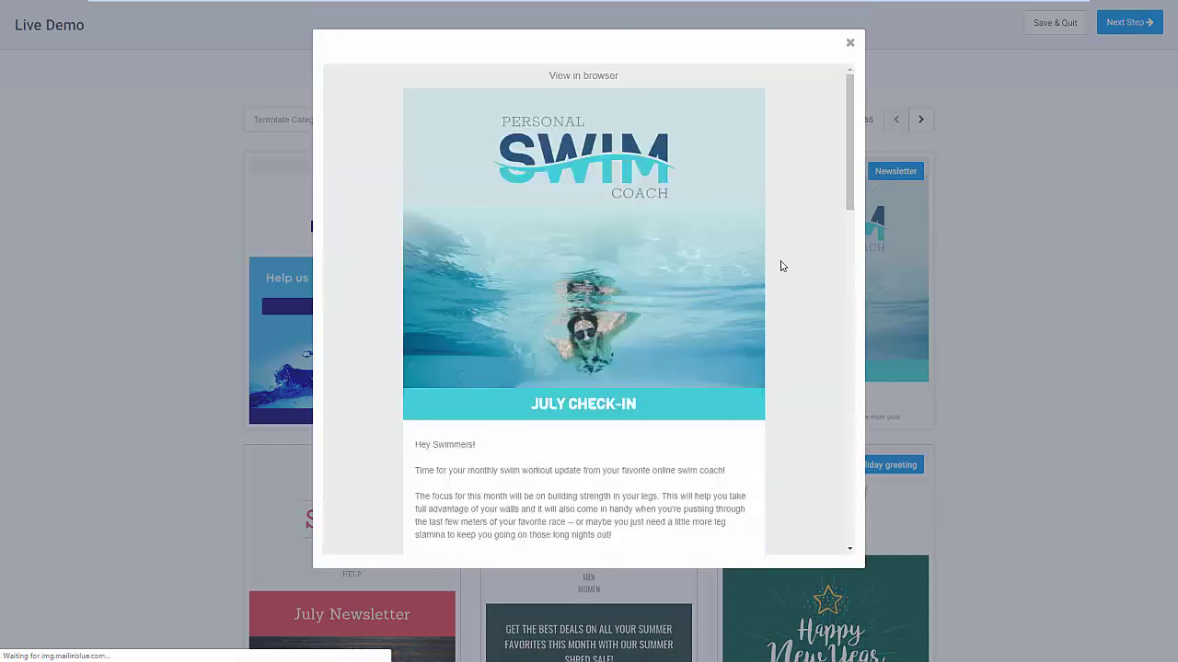
scroll(777, 267, "down", 10)
scroll(777, 289, "down", 3)
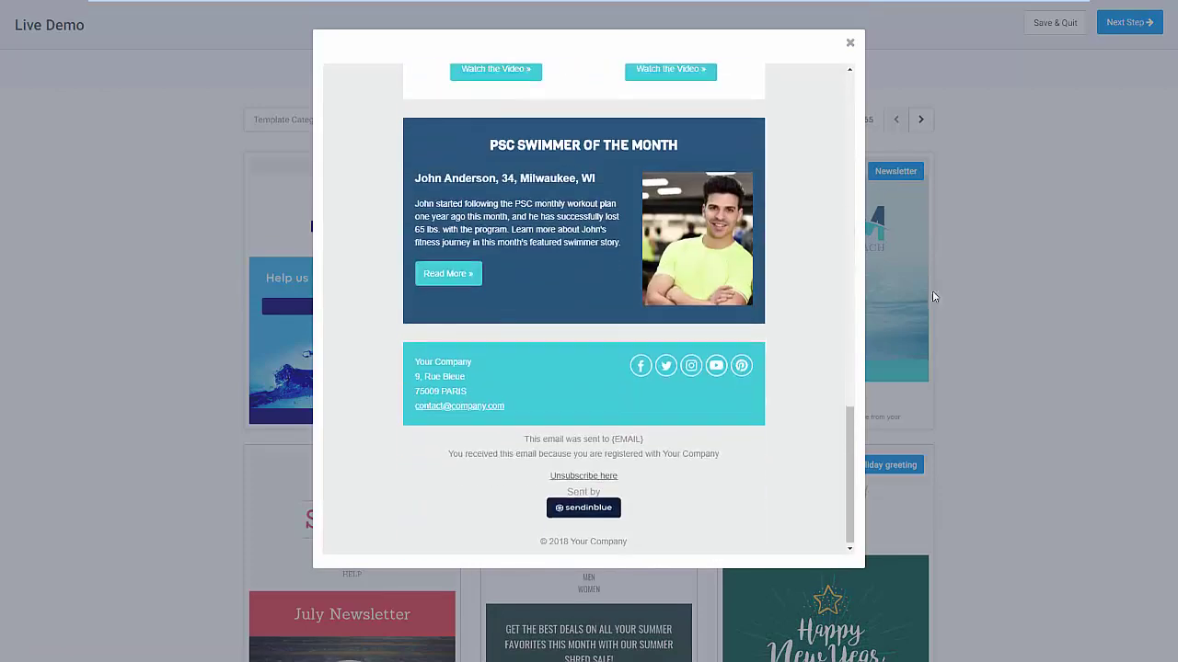
left_click(992, 281)
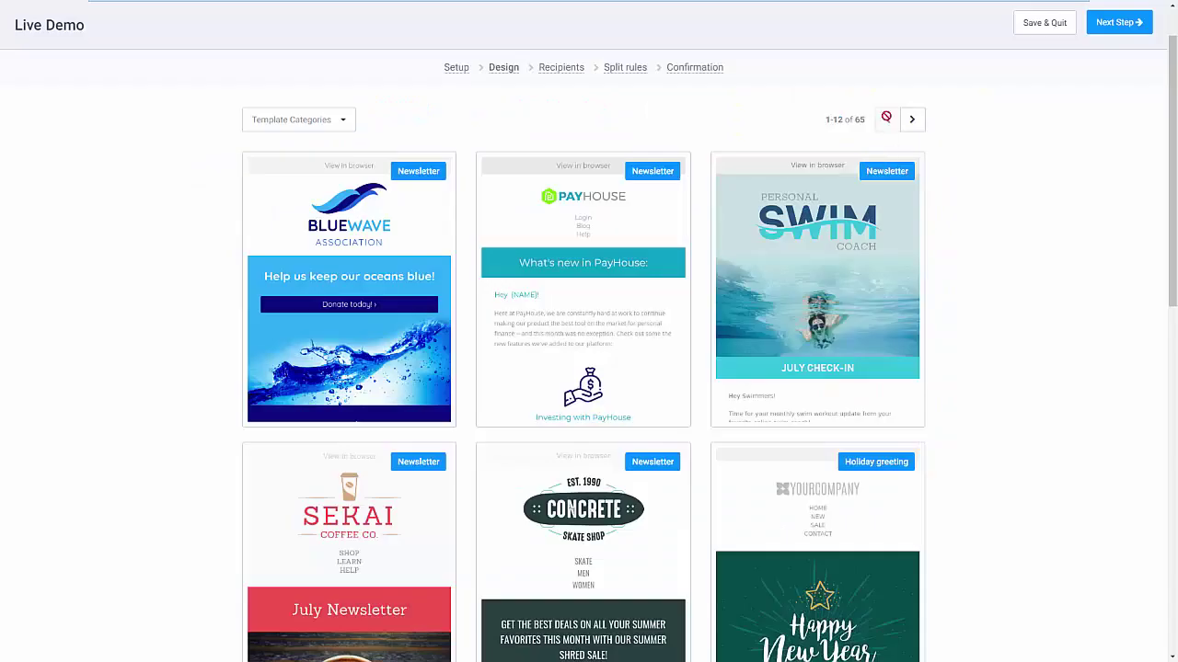
Use the Personal Swim Coach template for the campaign and look over its content blocks in the email editor
left_click(835, 329)
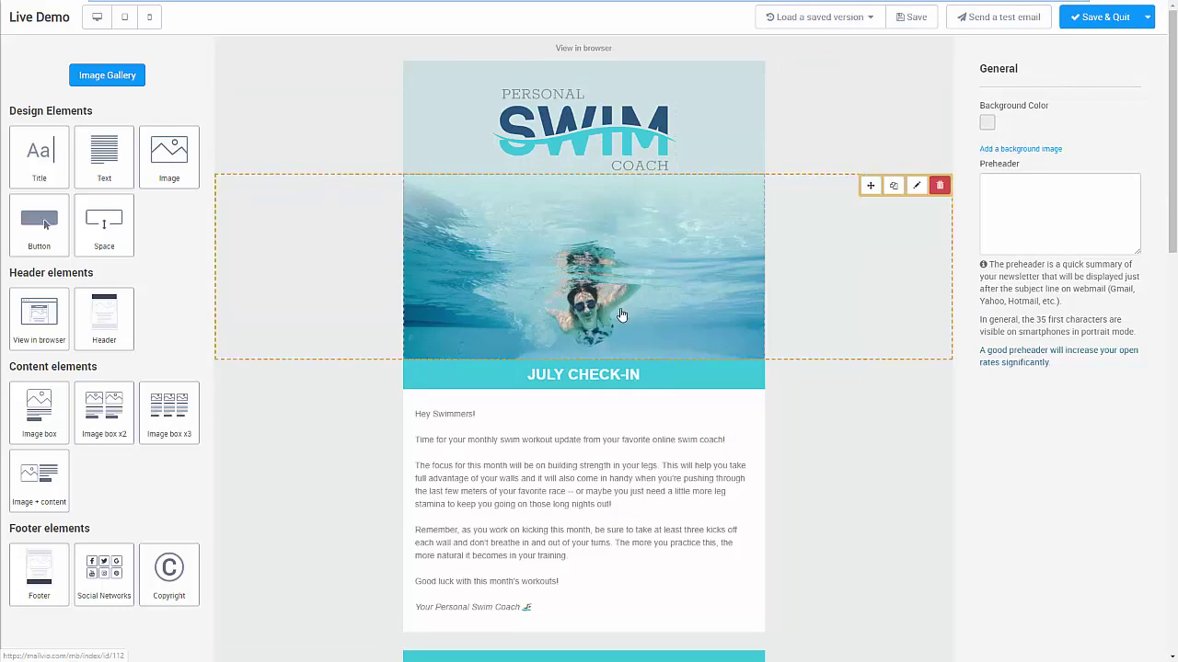
scroll(598, 379, "down", 2)
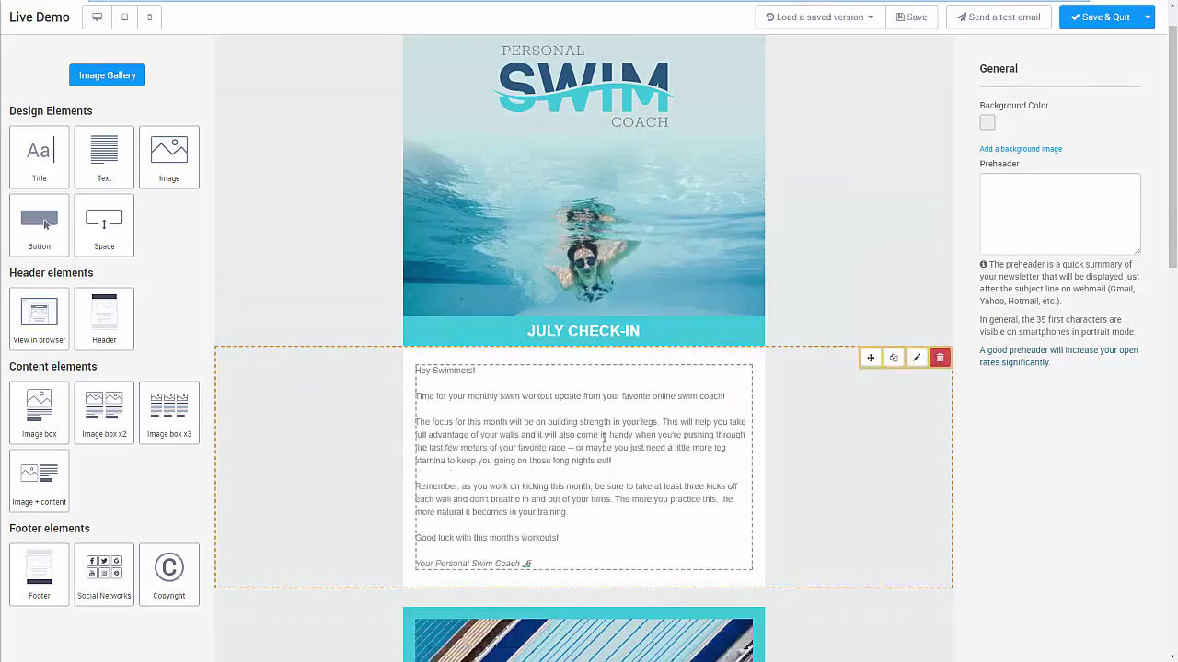
scroll(577, 340, "down", 3)
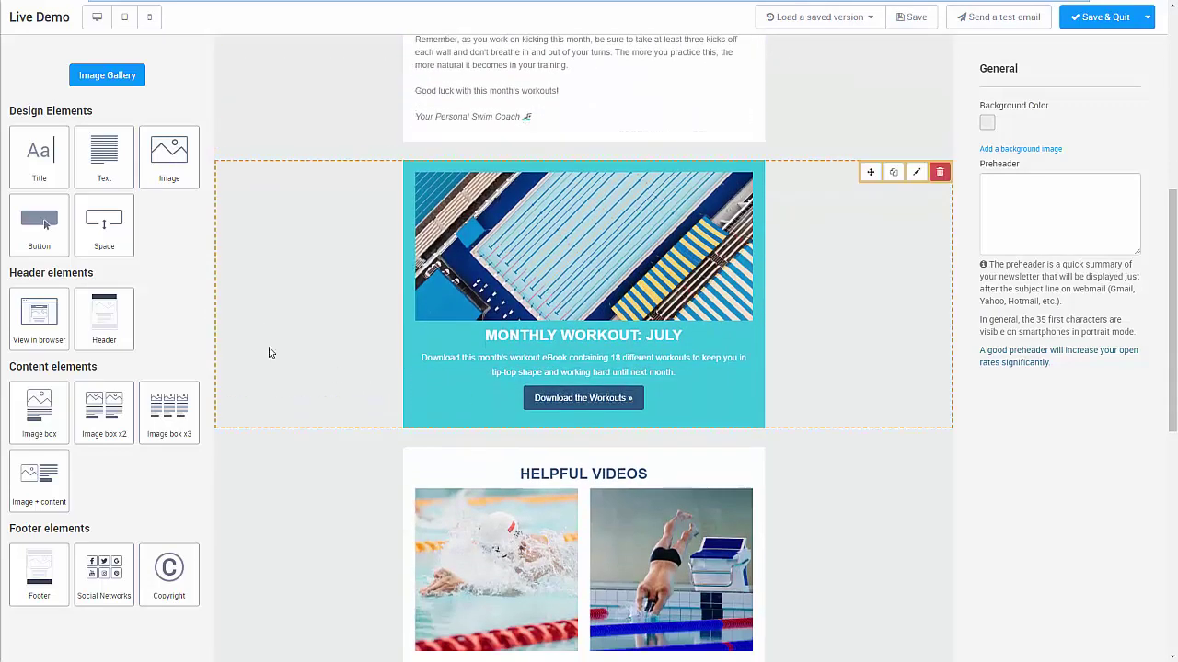
scroll(90, 457, "down", 1)
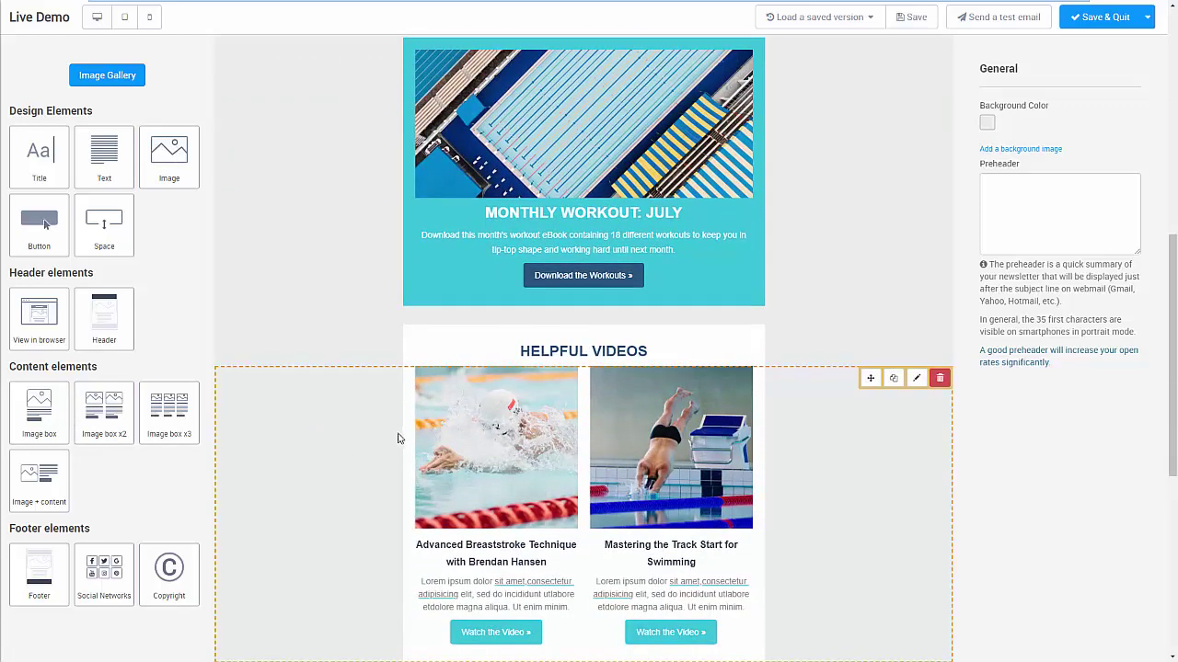
scroll(819, 247, "up", 3)
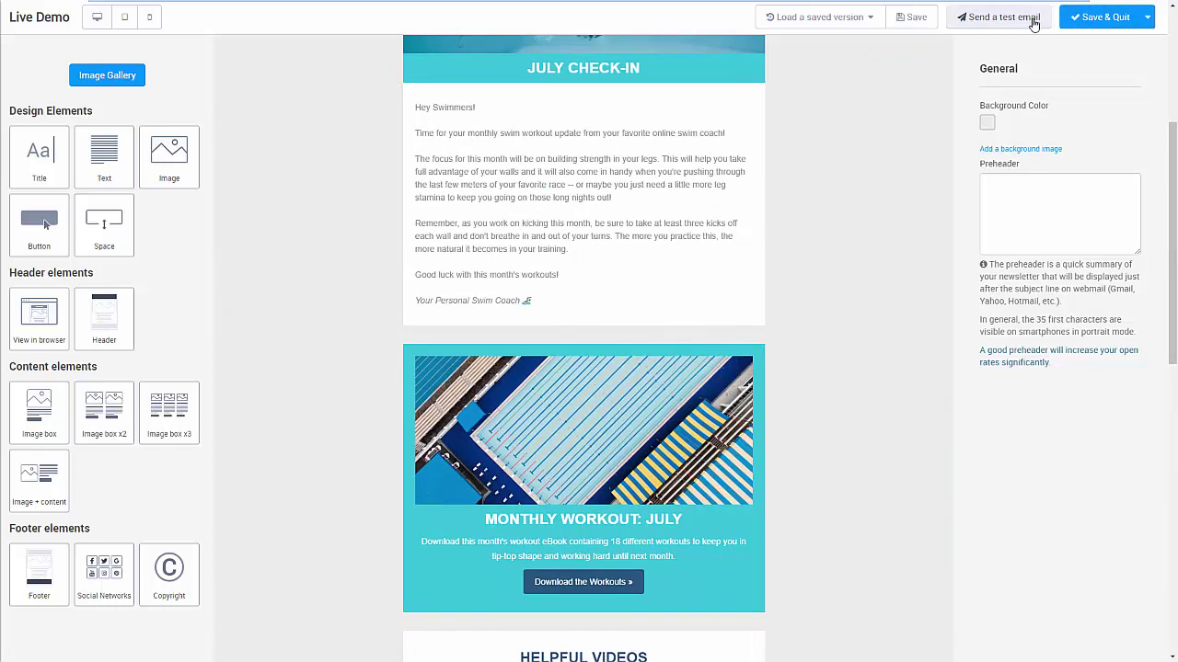
Save the newsletter design, leave the email editor, and look through the saved email on the design stage
left_click(1107, 20)
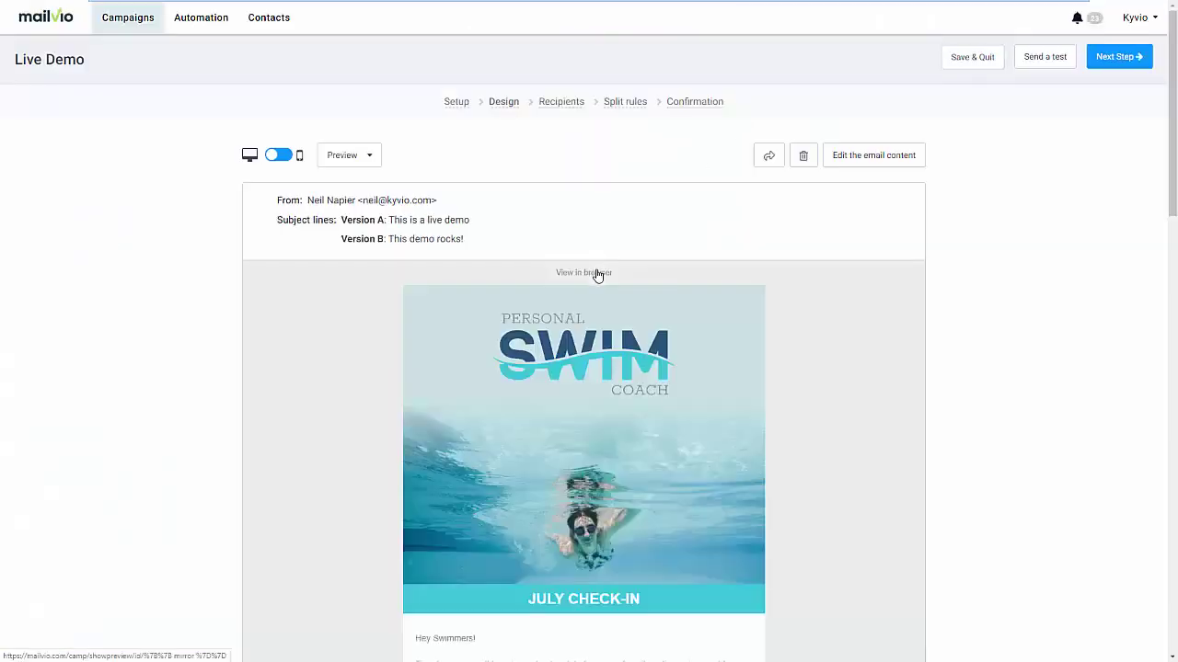
scroll(763, 358, "down", 1)
scroll(815, 344, "down", 15)
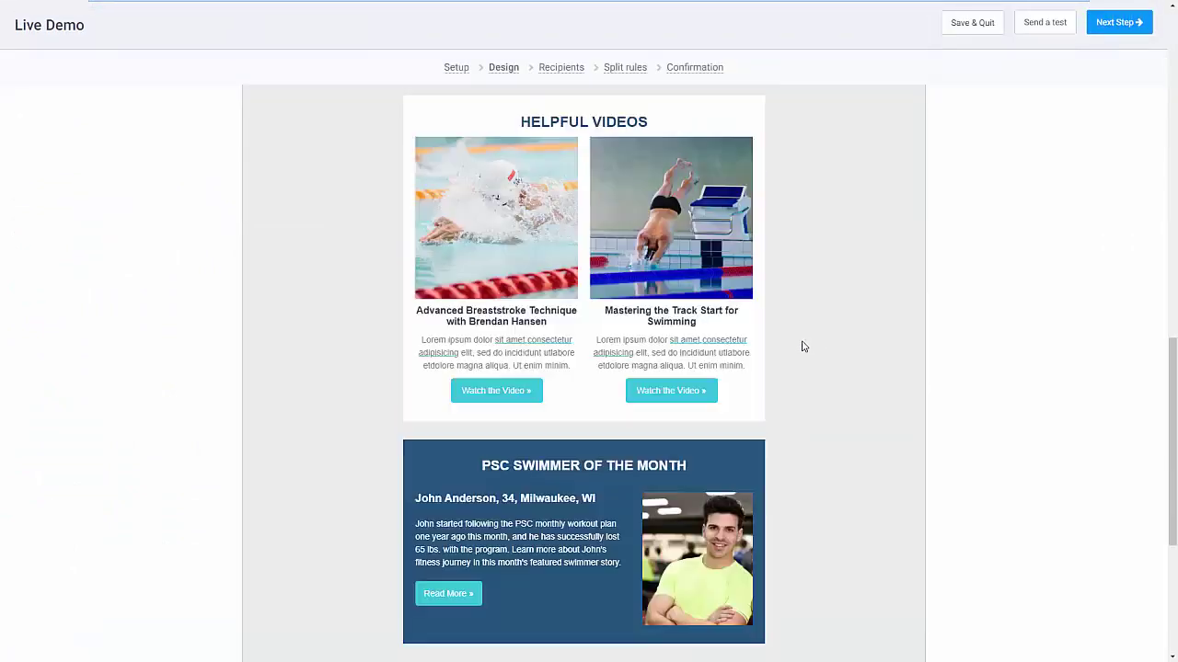
scroll(818, 334, "up", 15)
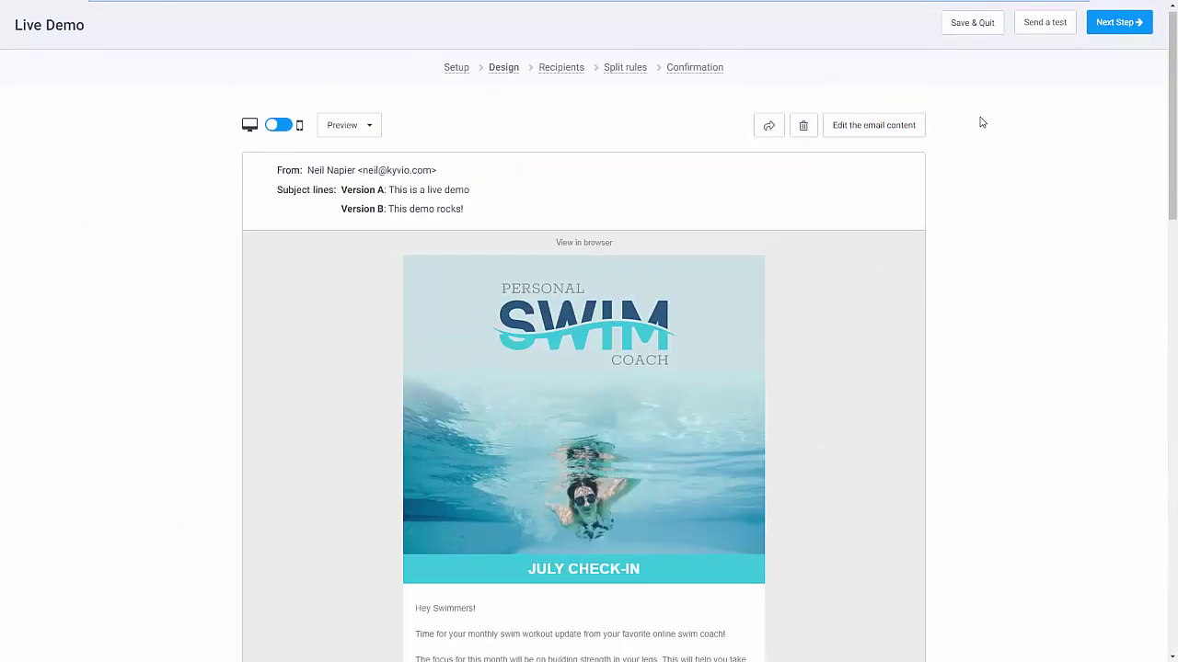
Check the newsletter's mobile preview and the available preview options, and continue to the recipients stage
left_click(1112, 57)
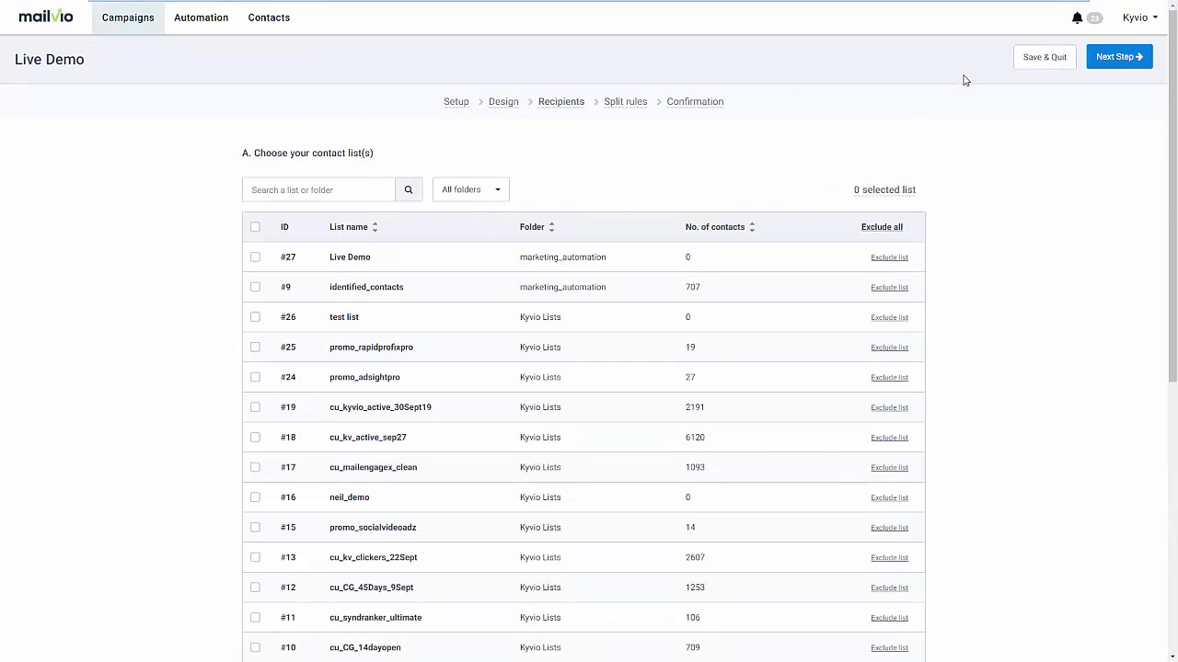
mouse_move(506, 106)
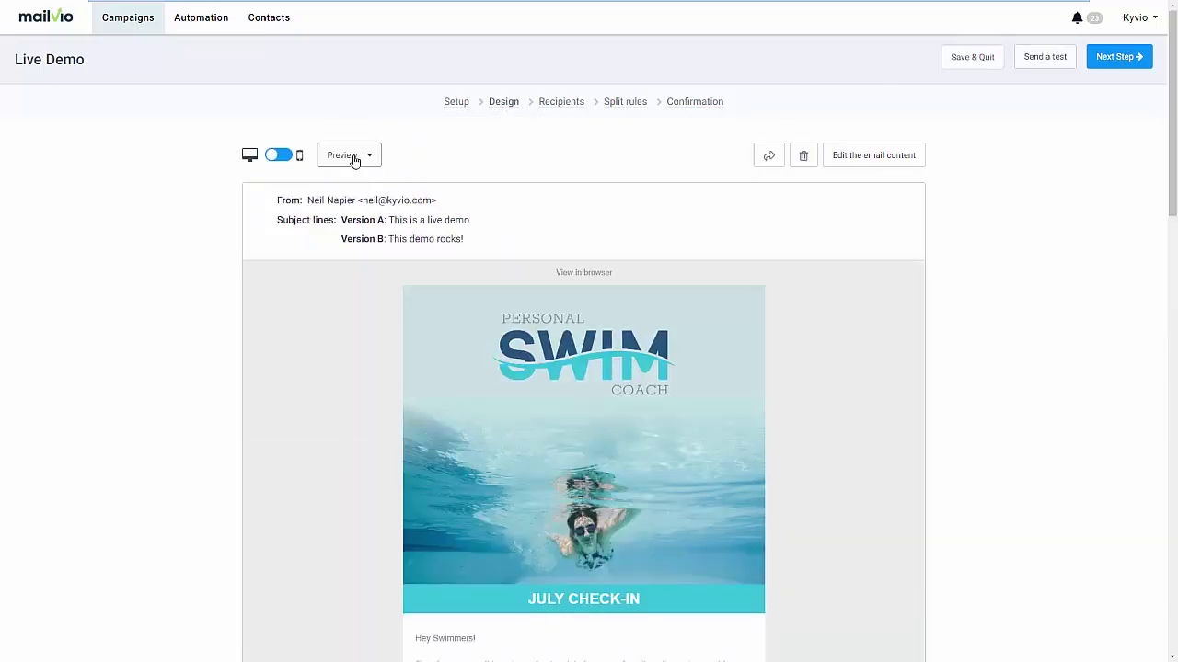
left_click(290, 158)
scroll(543, 284, "down", 10)
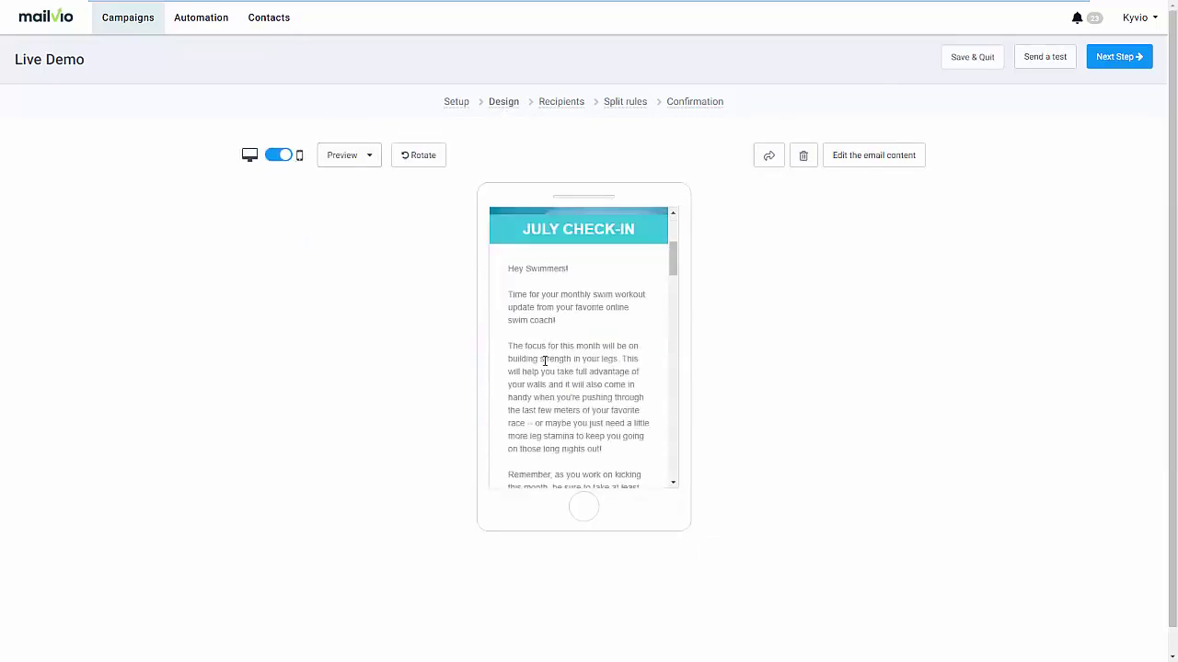
left_click(366, 157)
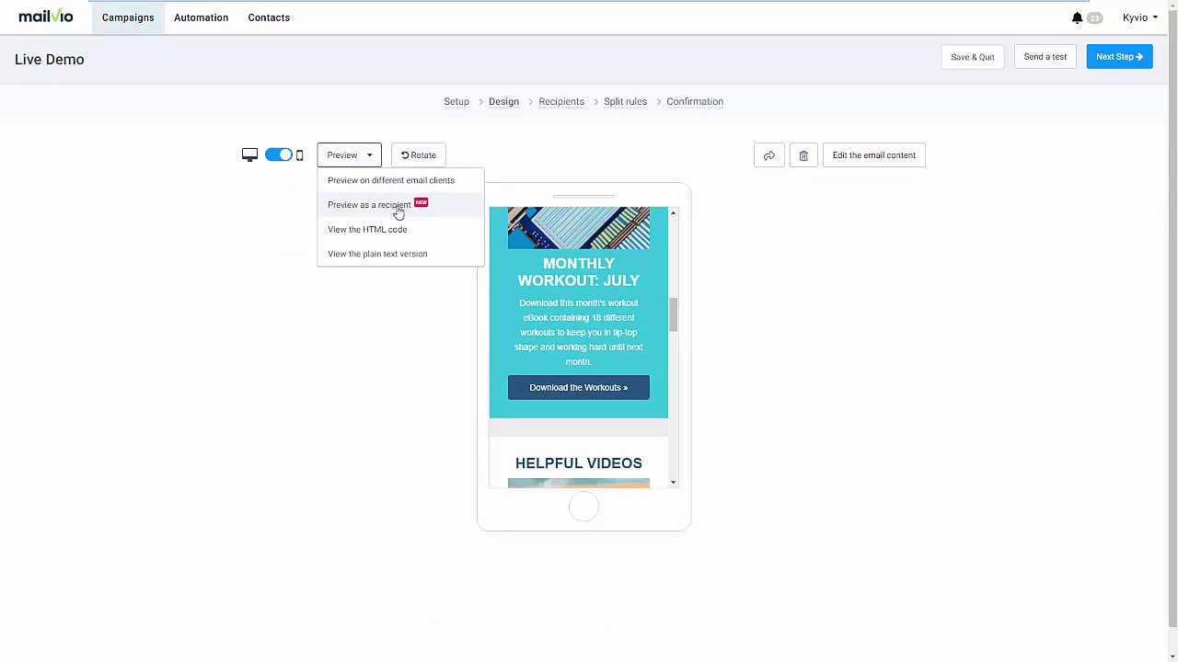
left_click(723, 233)
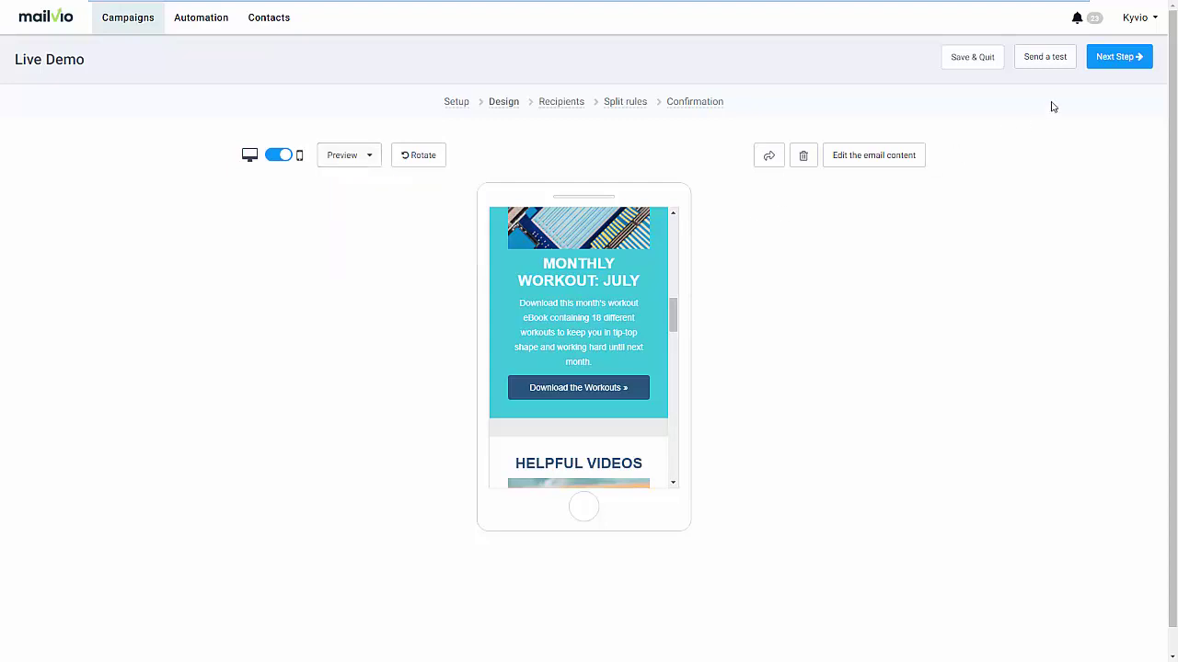
left_click(1109, 58)
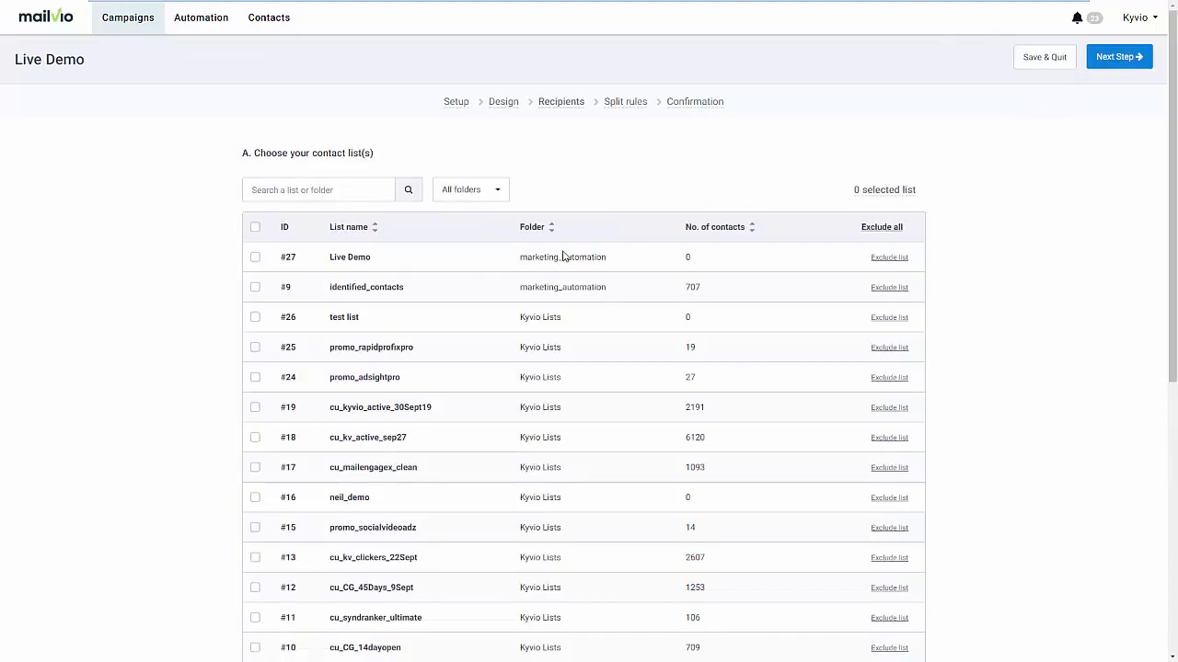
Select all contact lists except the excluded cu_kv_active_sep27 and cu_kyvio_active_30Sept19, and update the recipient count
left_click(255, 227)
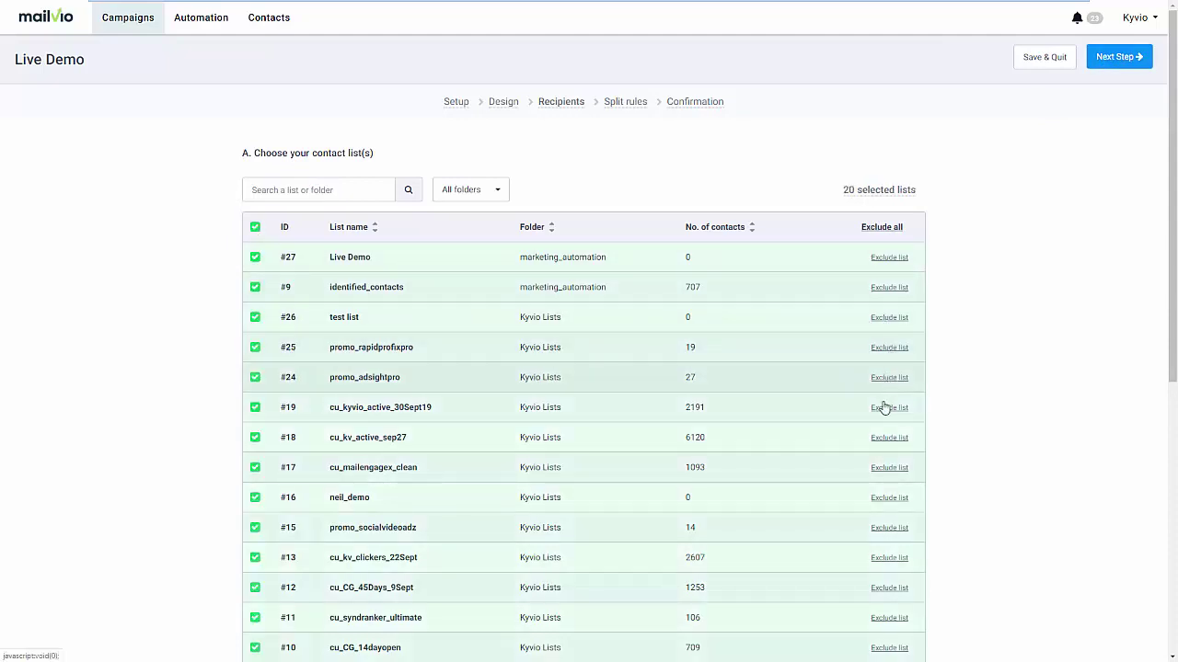
left_click(891, 439)
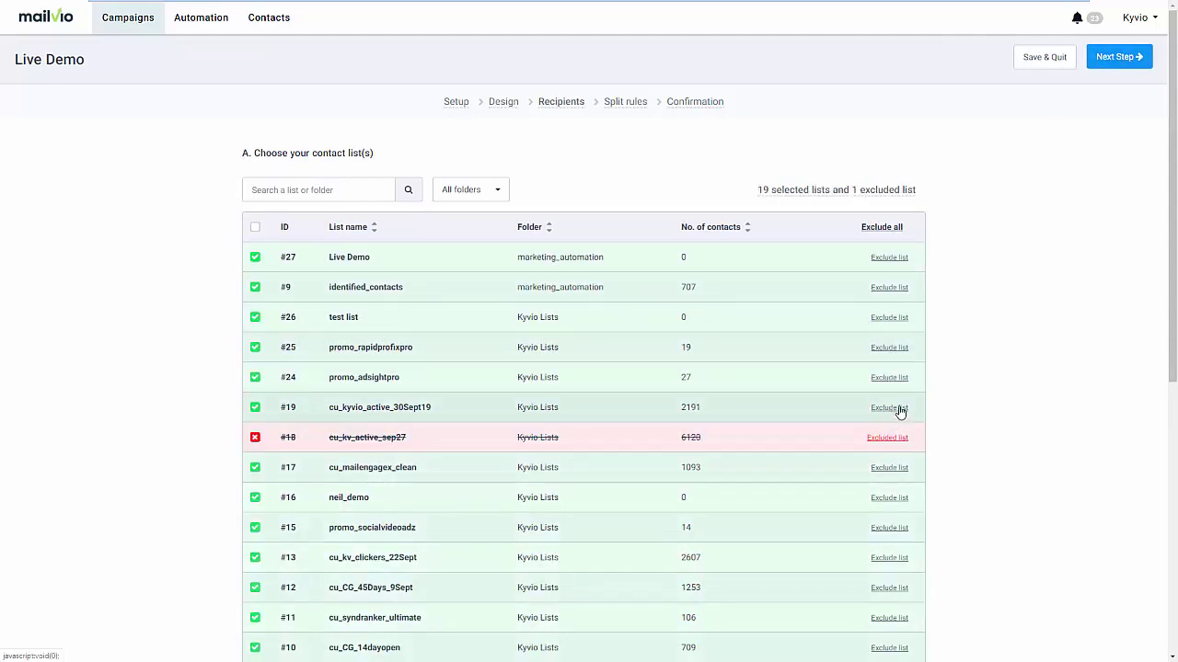
left_click(889, 407)
scroll(978, 414, "down", 4)
scroll(623, 536, "down", 1)
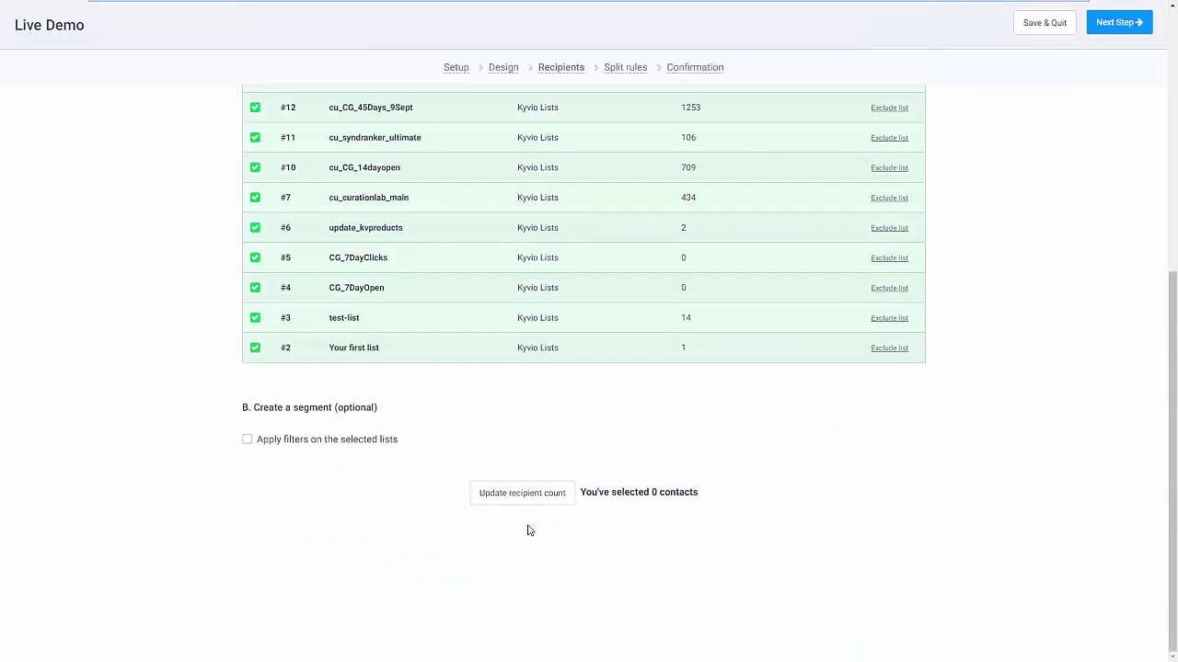
left_click(529, 497)
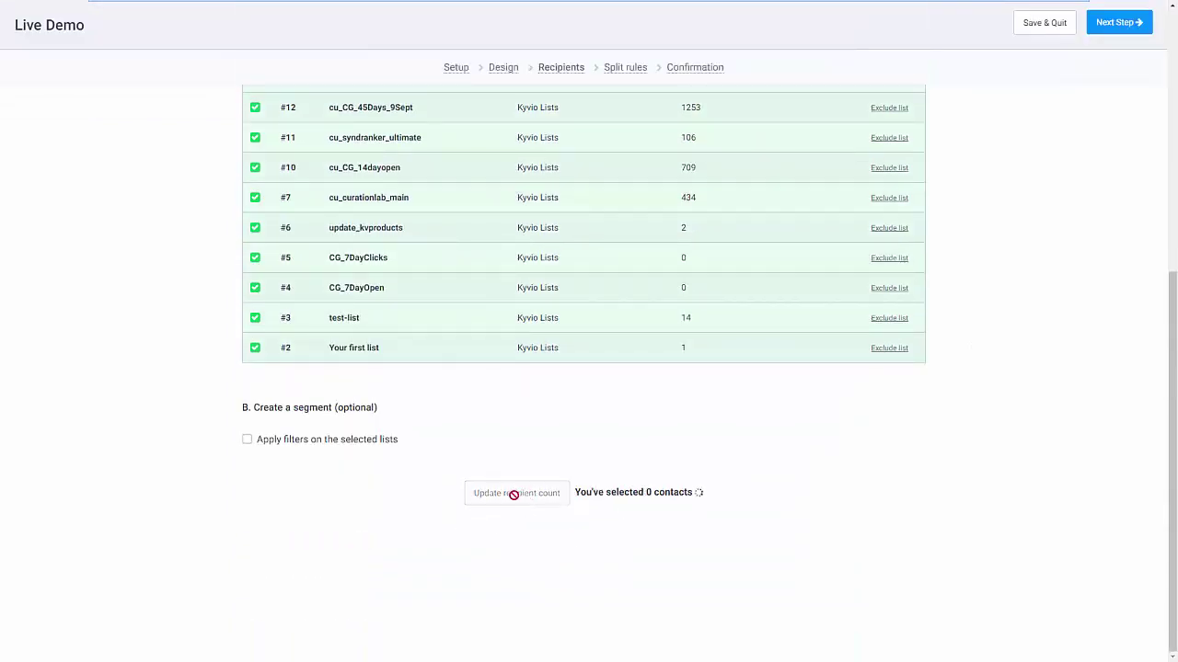
Filter the selected lists to EMAIL Readers with unique openings, update the recipient count, and continue to the split rules
left_click(335, 446)
scroll(447, 506, "down", 2)
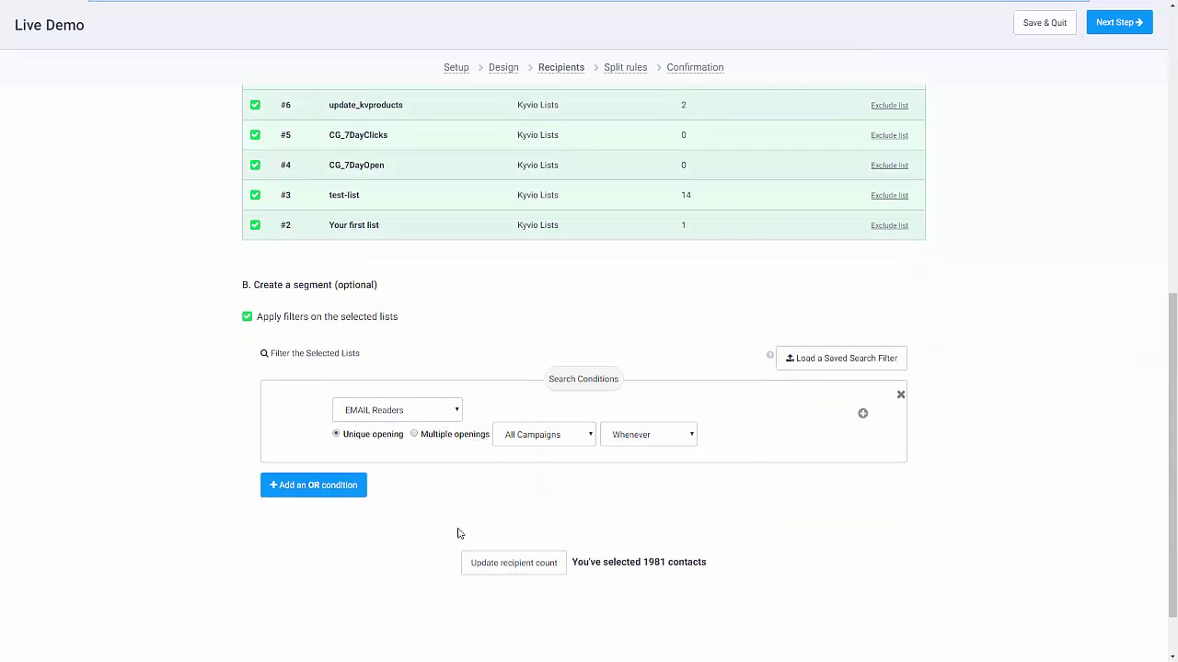
left_click(521, 565)
scroll(707, 514, "up", 8)
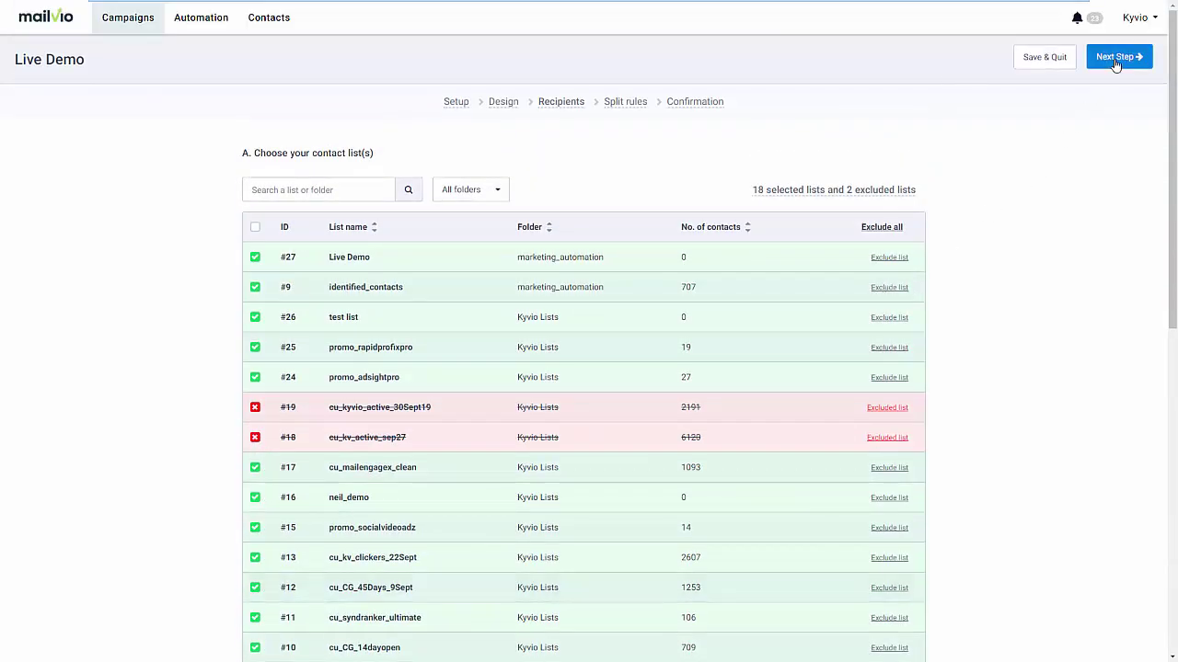
left_click(1115, 61)
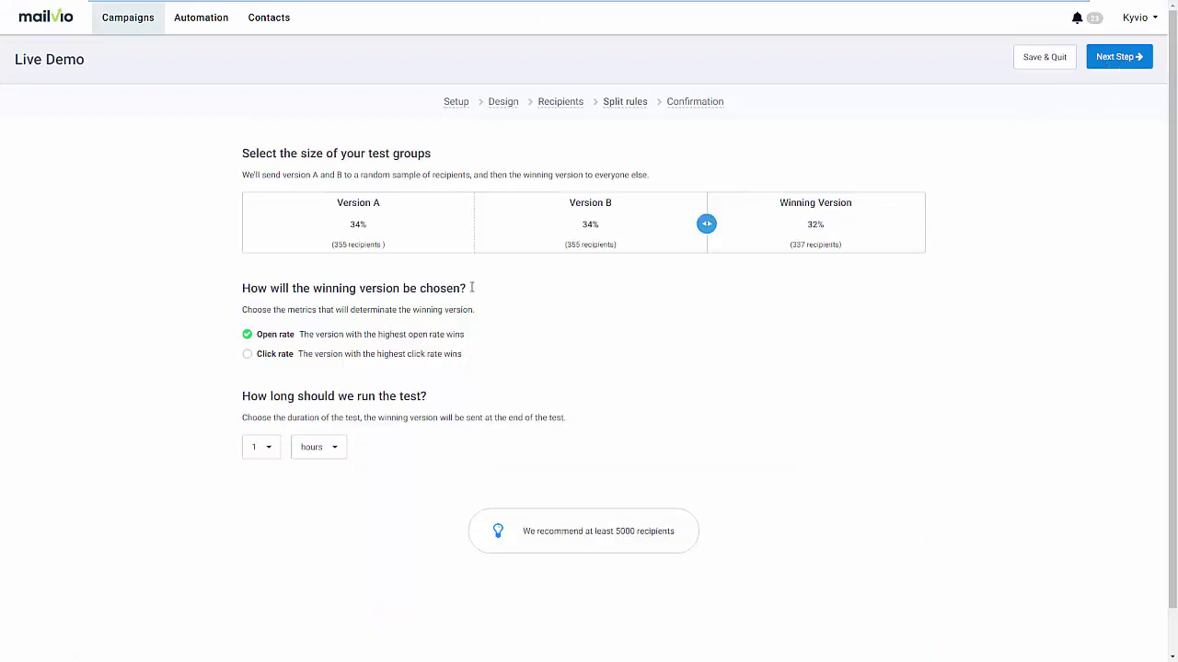
Set the A/B test groups to 31% each, winner by click rate, test duration 2 hours, and continue to confirmation
left_click_drag(706, 224, 659, 238)
left_click(249, 356)
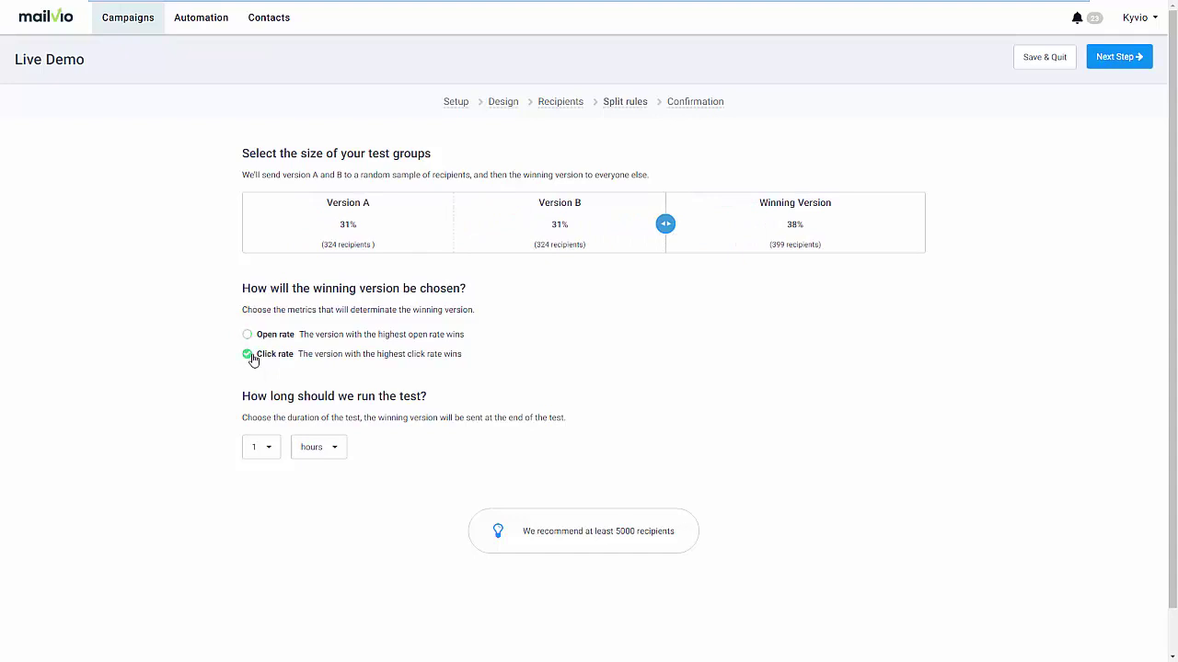
left_click(259, 451)
left_click(264, 502)
left_click(1113, 66)
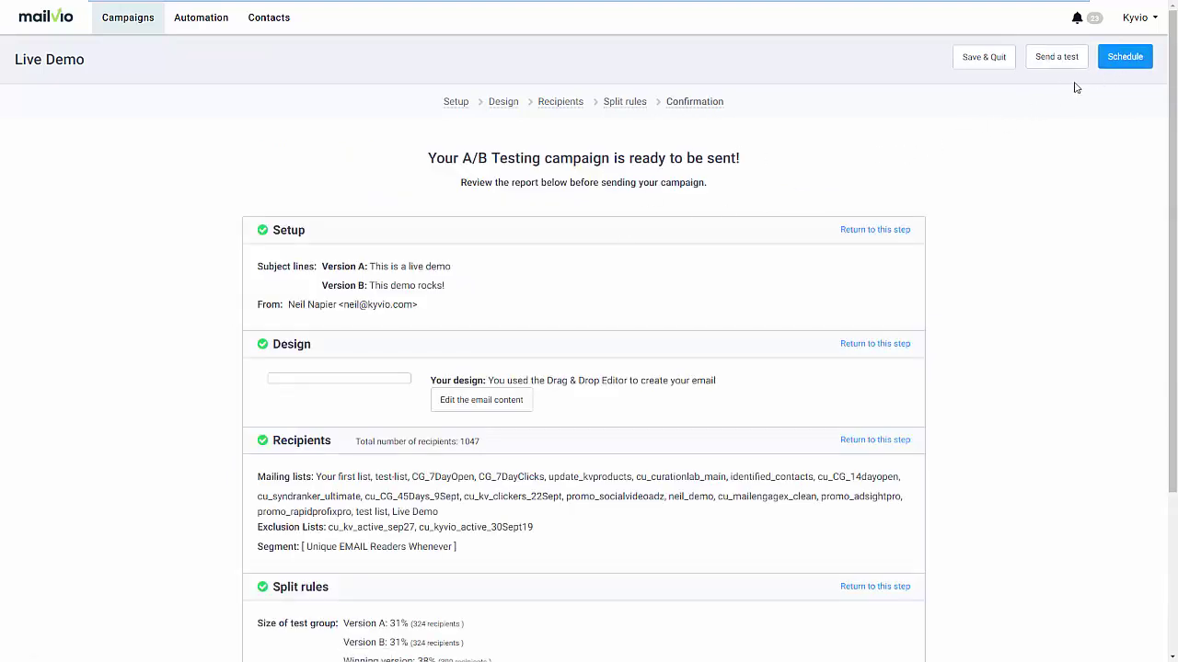
View the campaign's scheduling options, cancel without scheduling, and go to the campaigns overview
left_click(1121, 63)
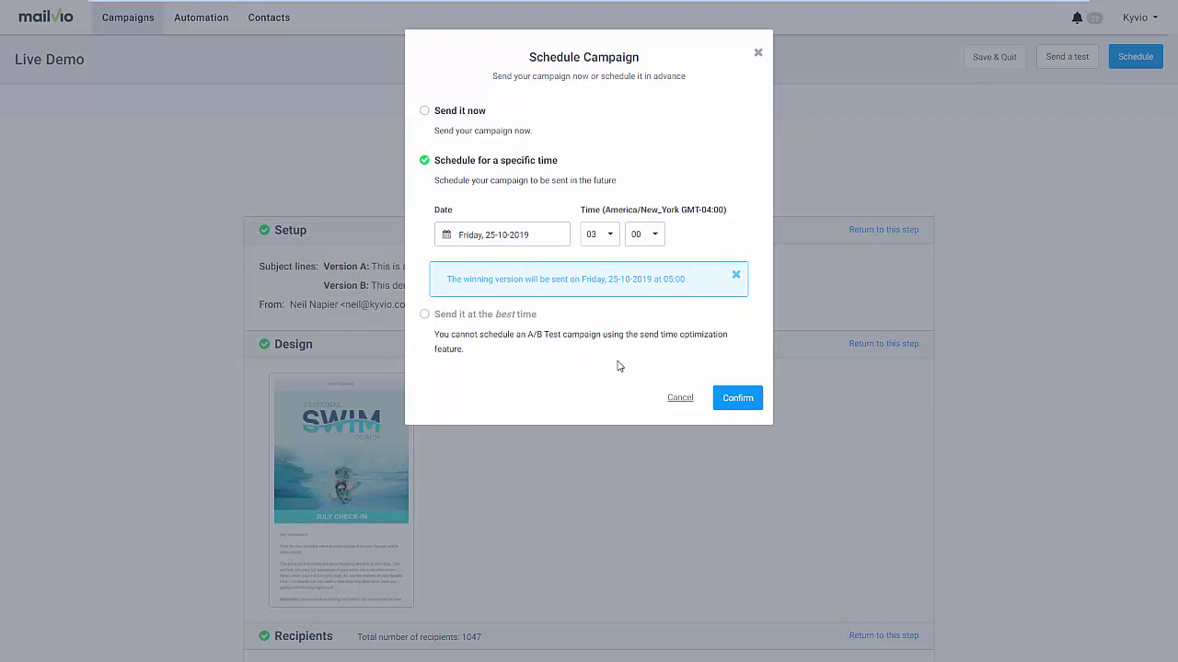
left_click(681, 399)
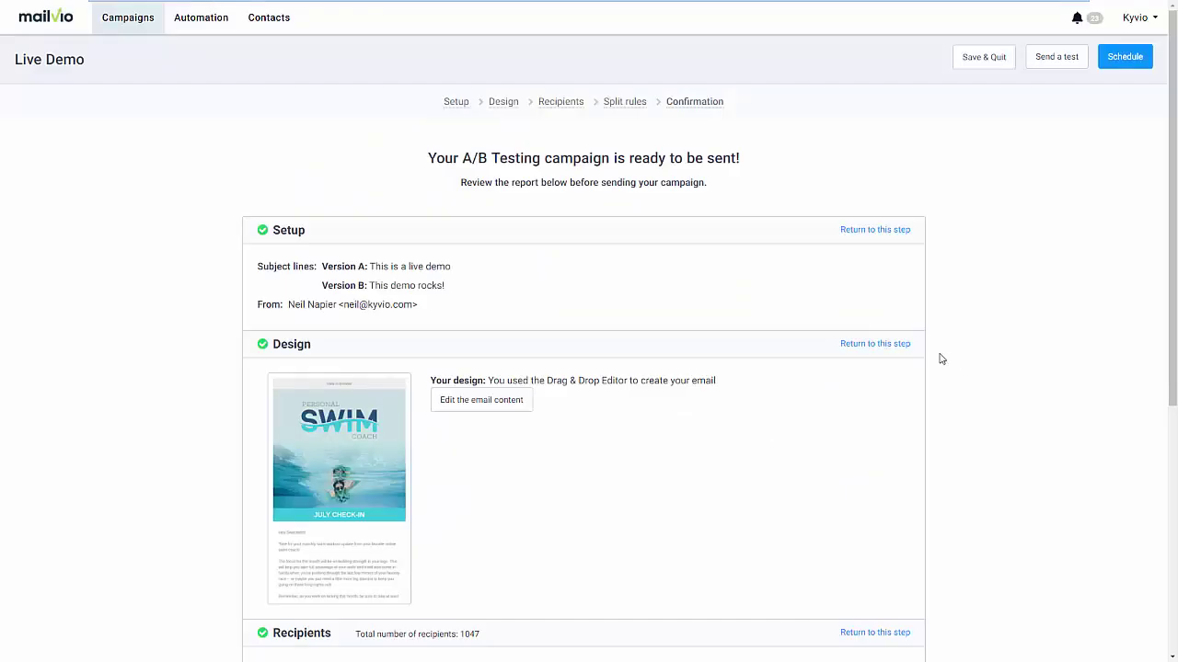
left_click(139, 30)
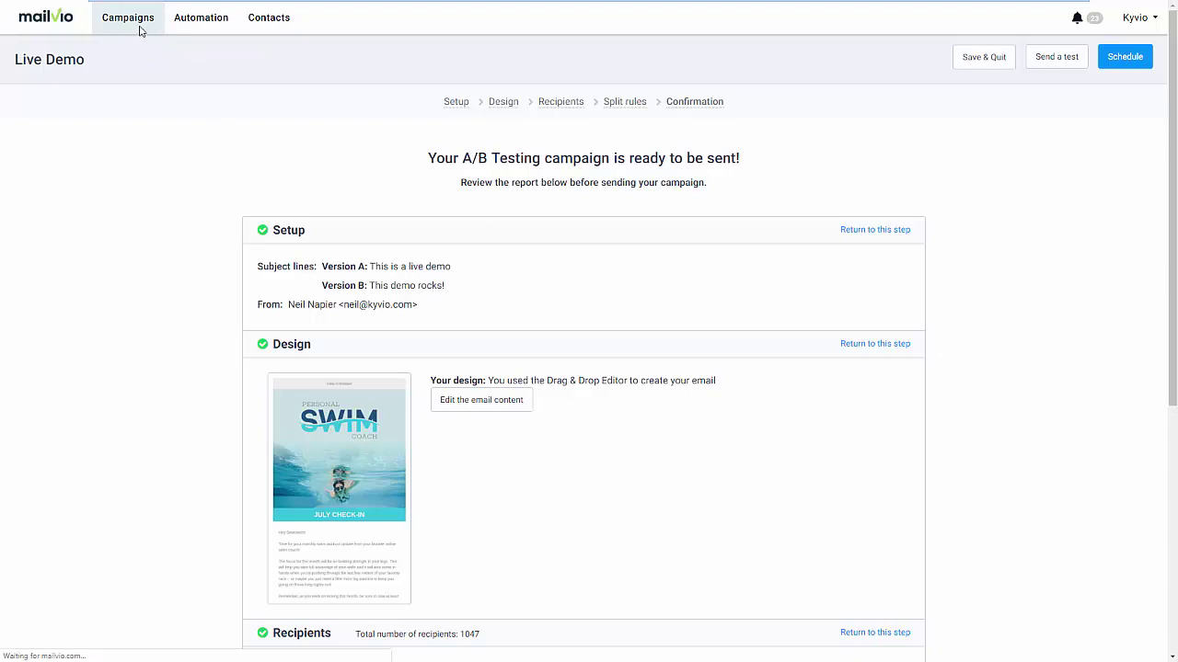